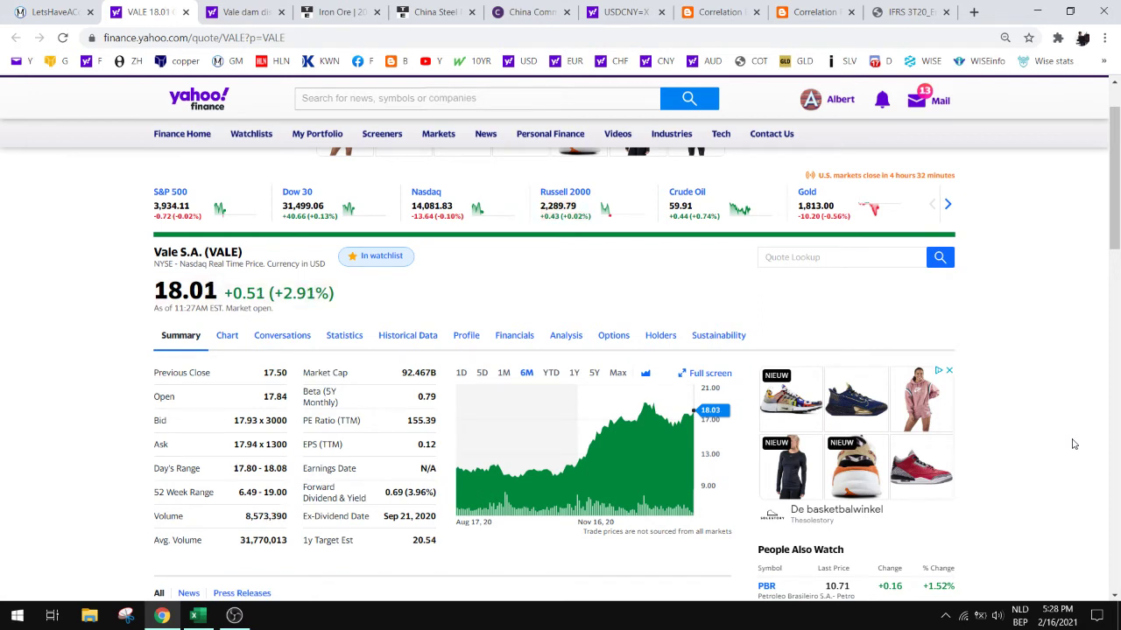
Show the Vale S.A. (VALE) price chart over the 1Y range.
{"action": "left_click", "coordinate": [576, 373]}
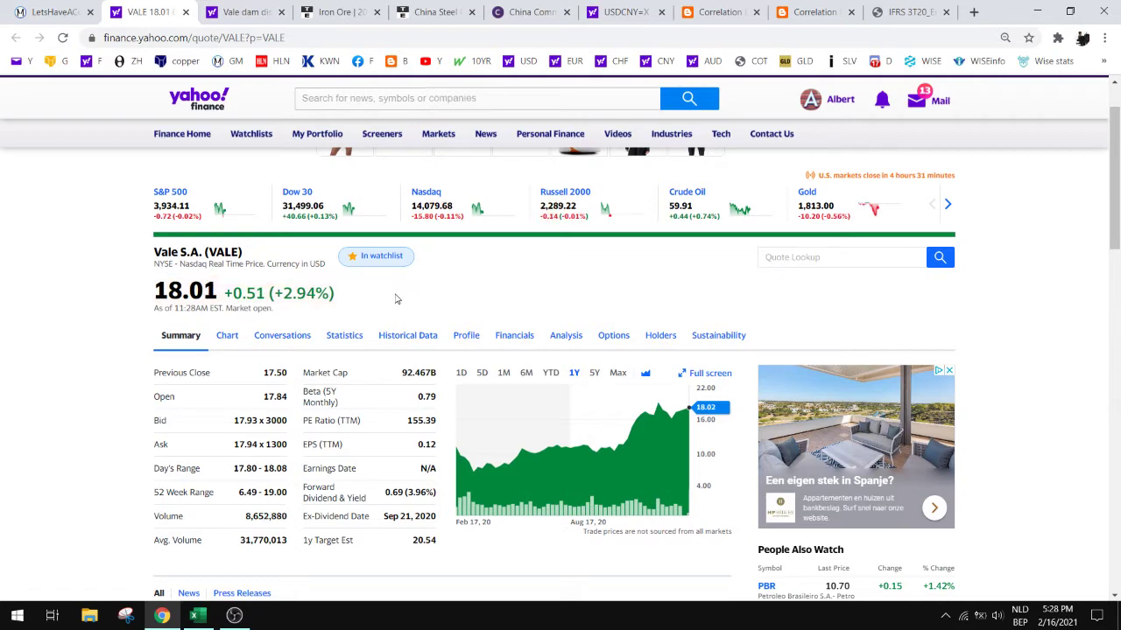
{"action": "scroll", "coordinate": [395, 300], "scroll_direction": "down", "scroll_amount": 1}
{"action": "scroll", "coordinate": [395, 299], "scroll_direction": "up", "scroll_amount": 2}
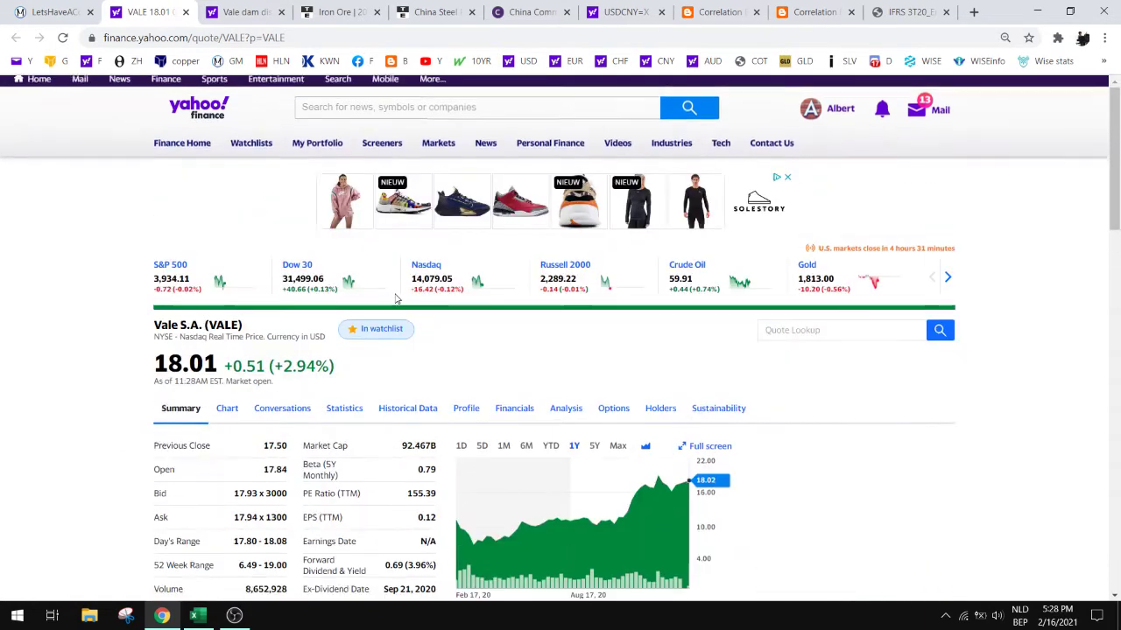
Compare the $7bn compensation in the Vale dam disaster article's headline with the market cap on the VALE quote page.
{"action": "key", "text": "ctrl+Tab"}
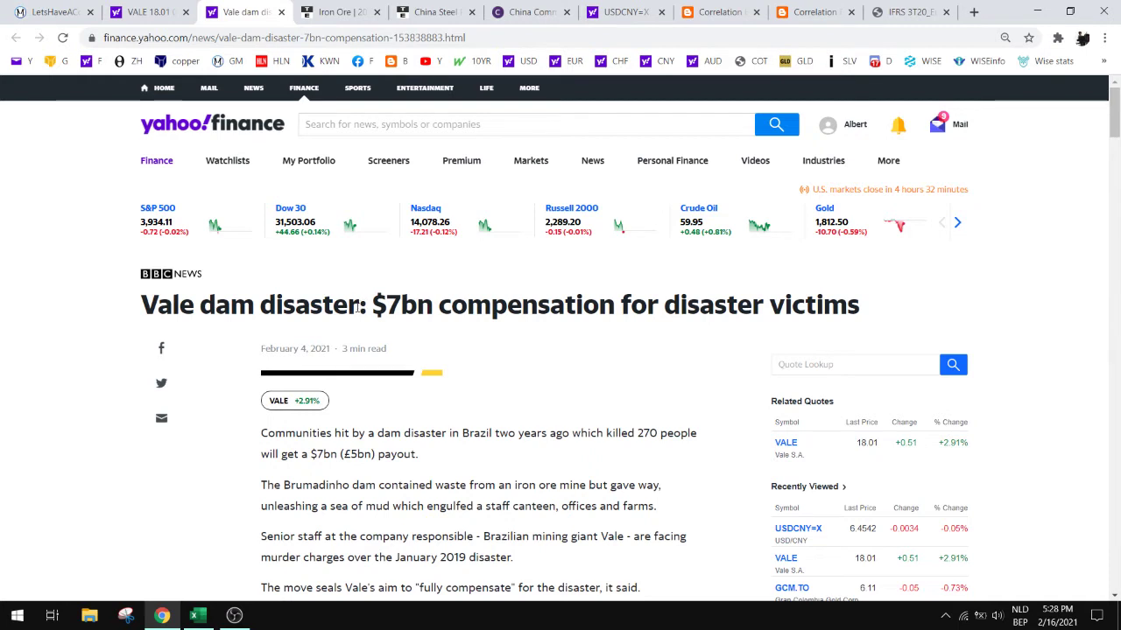
{"action": "left_click_drag", "start_coordinate": [374, 304], "coordinate": [435, 305]}
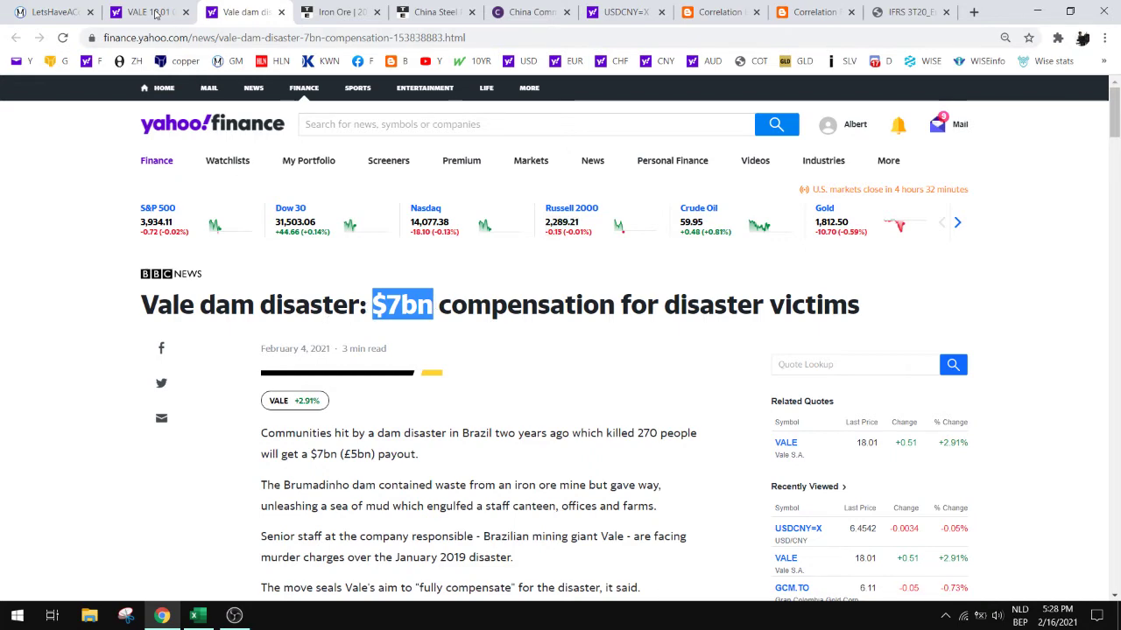
{"action": "key", "text": "ctrl+Page_Up"}
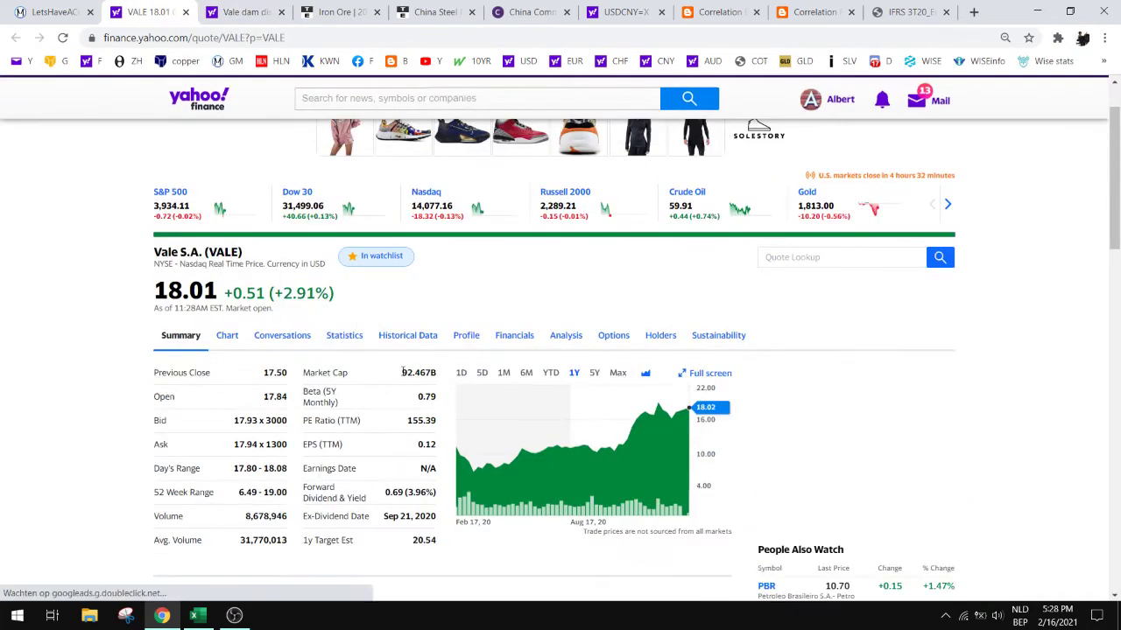
{"action": "left_click_drag", "start_coordinate": [401, 374], "coordinate": [438, 374]}
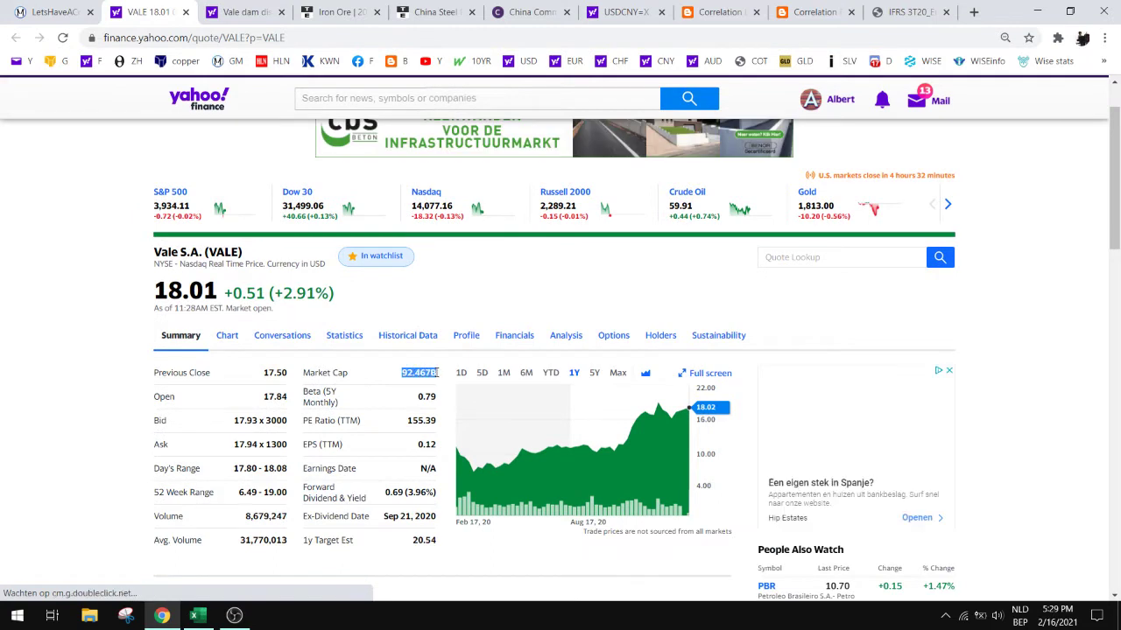
{"action": "left_click", "coordinate": [409, 372]}
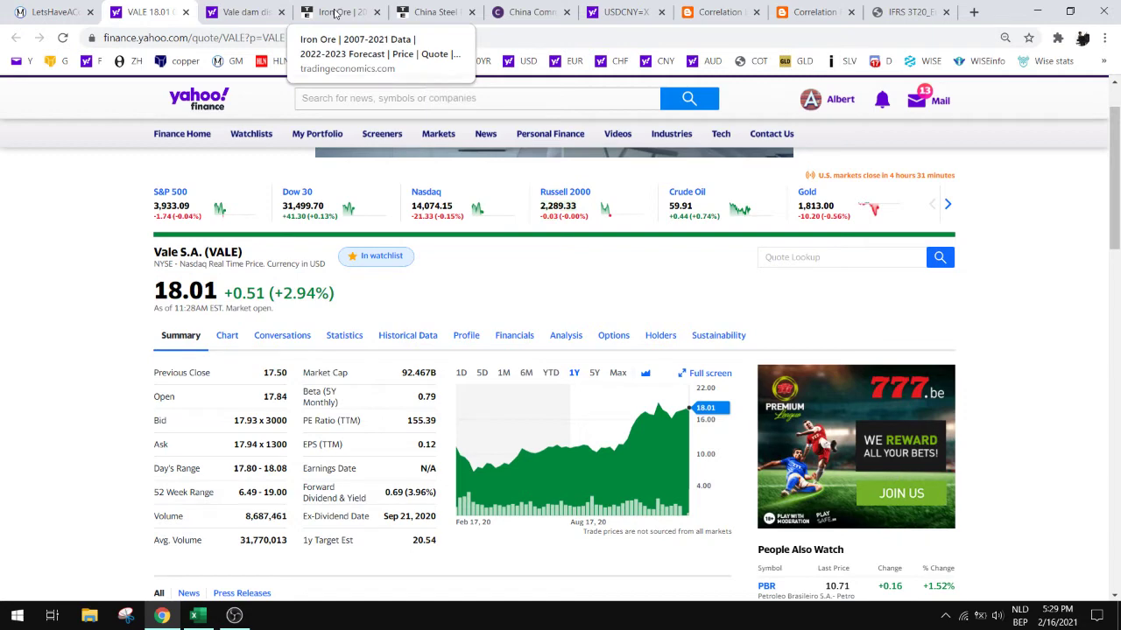
Open the Trading Economics iron ore page and show its price chart over the full available history.
{"action": "left_click", "coordinate": [335, 12]}
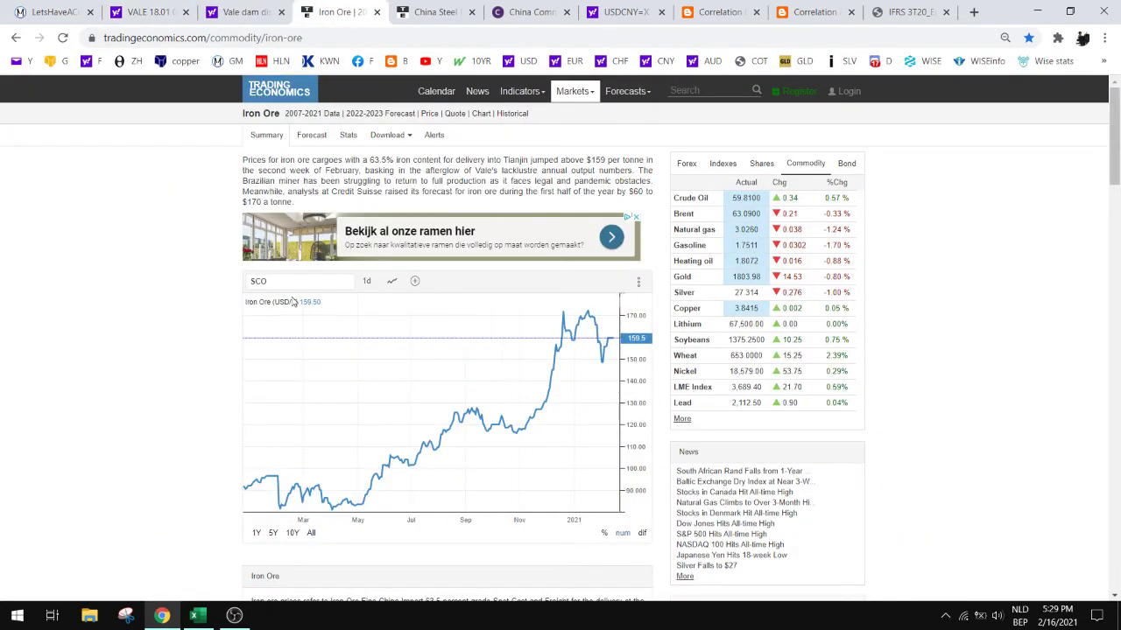
{"action": "left_click", "coordinate": [290, 534]}
{"action": "scroll", "coordinate": [197, 300], "scroll_direction": "down", "scroll_amount": 1}
{"action": "scroll", "coordinate": [197, 301], "scroll_direction": "up", "scroll_amount": 1}
{"action": "left_click", "coordinate": [310, 534]}
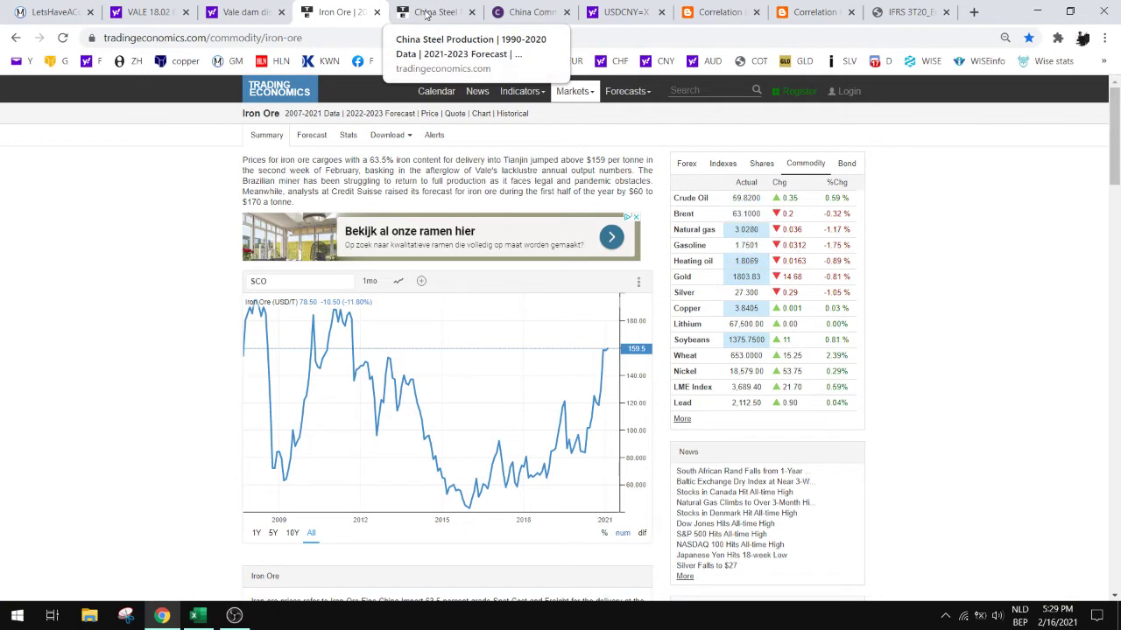
Show China steel production over the MAX range and compare its trend with the iron ore price chart.
{"action": "left_click", "coordinate": [426, 15]}
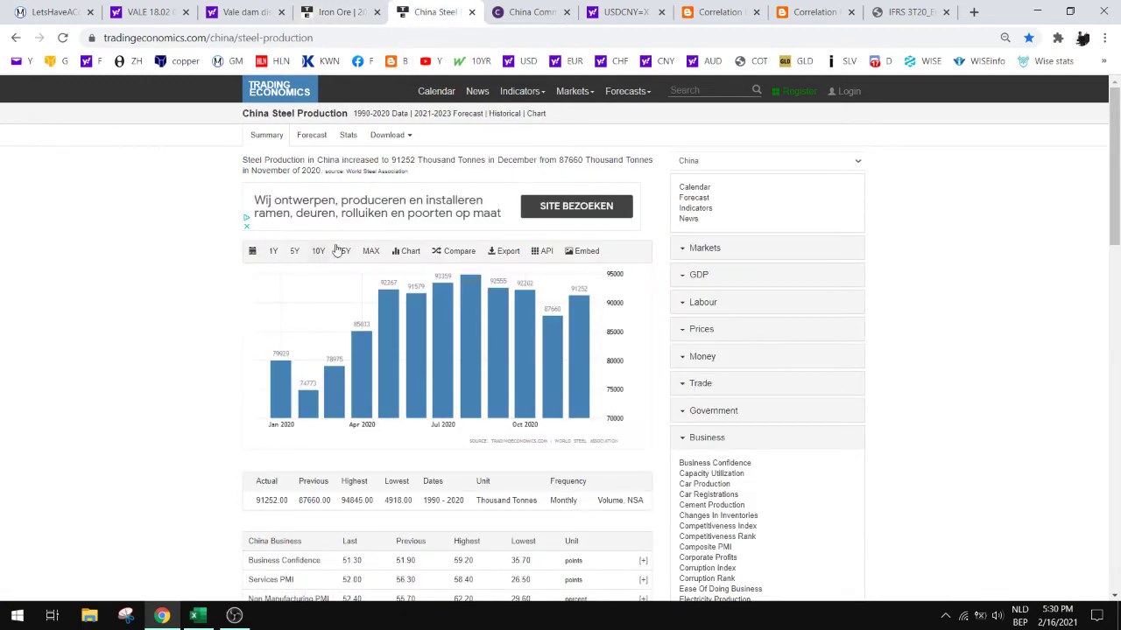
{"action": "left_click", "coordinate": [370, 251]}
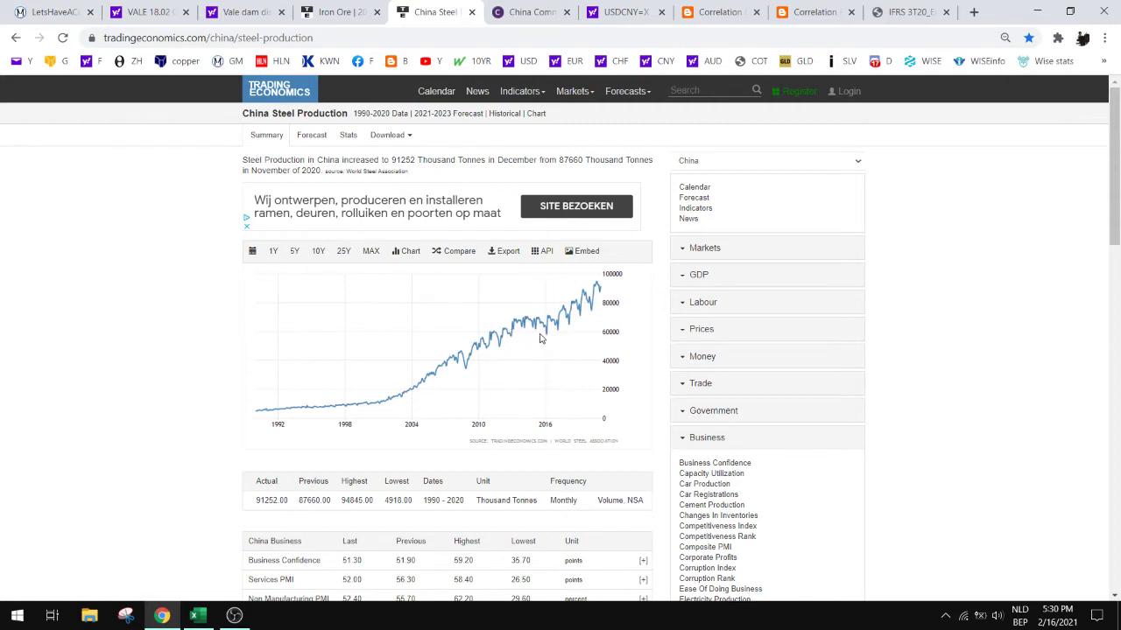
{"action": "left_click", "coordinate": [327, 15]}
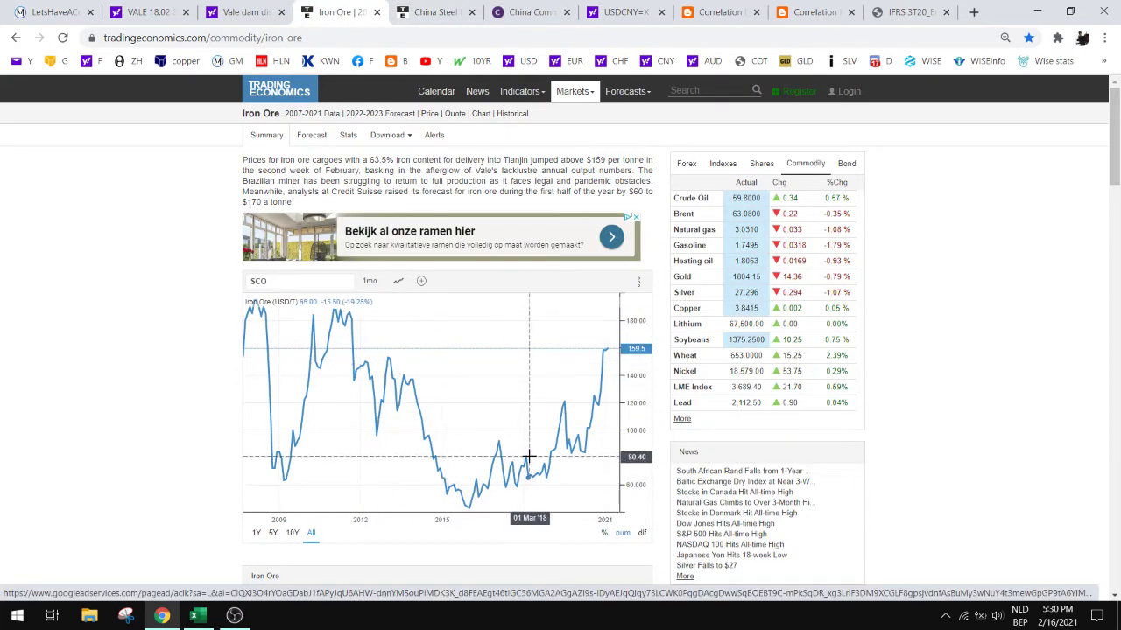
{"action": "left_click", "coordinate": [434, 12]}
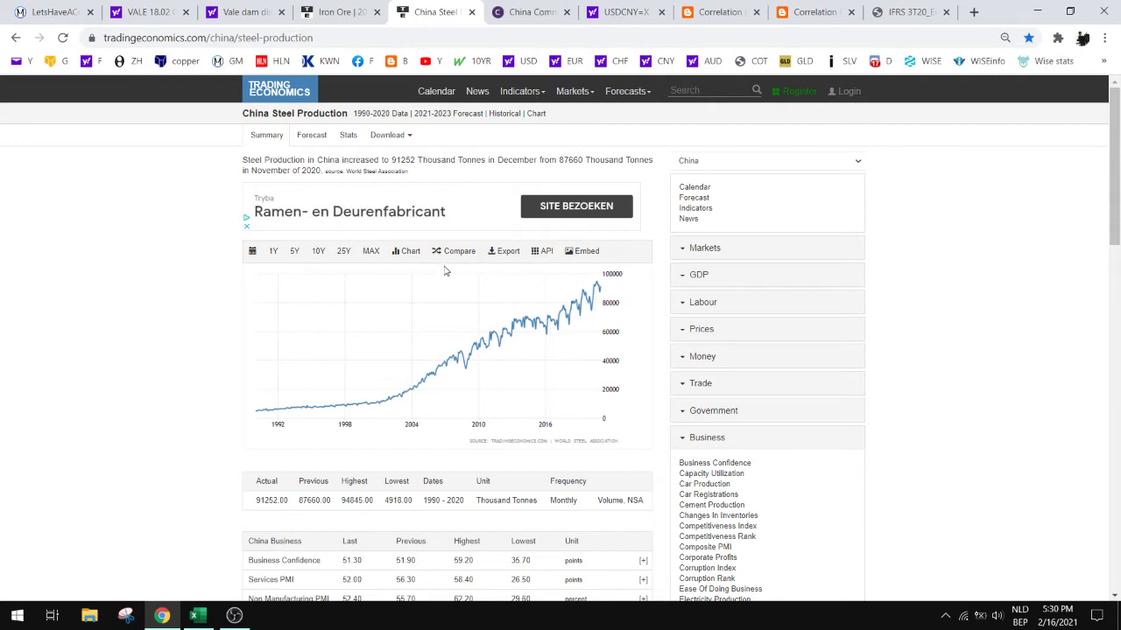
{"action": "left_click", "coordinate": [334, 10]}
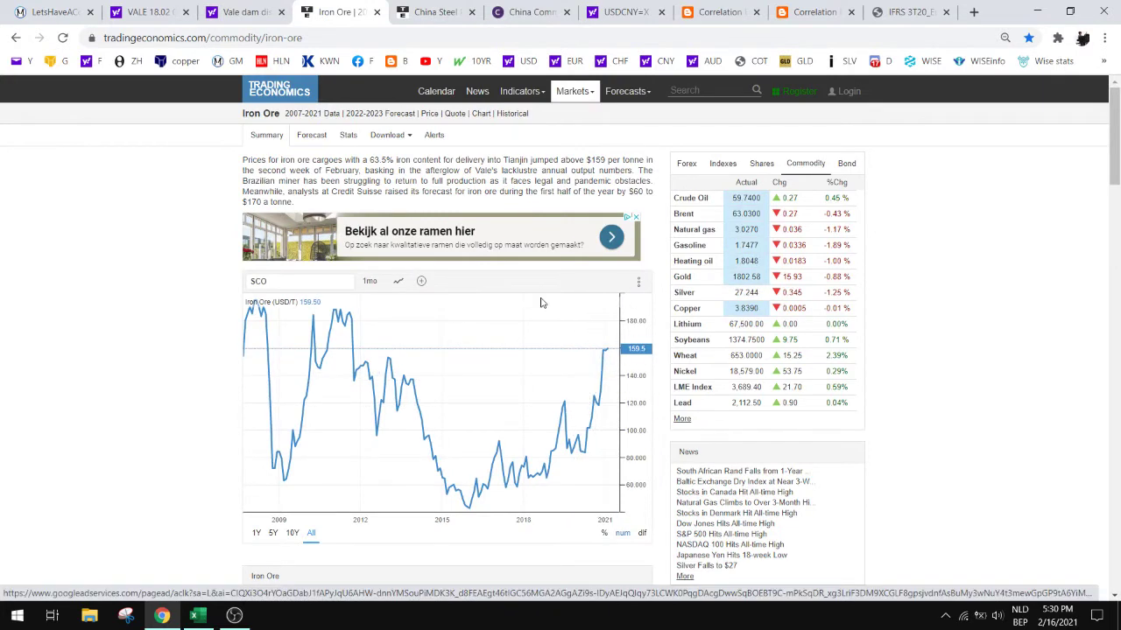
{"action": "left_click", "coordinate": [434, 12]}
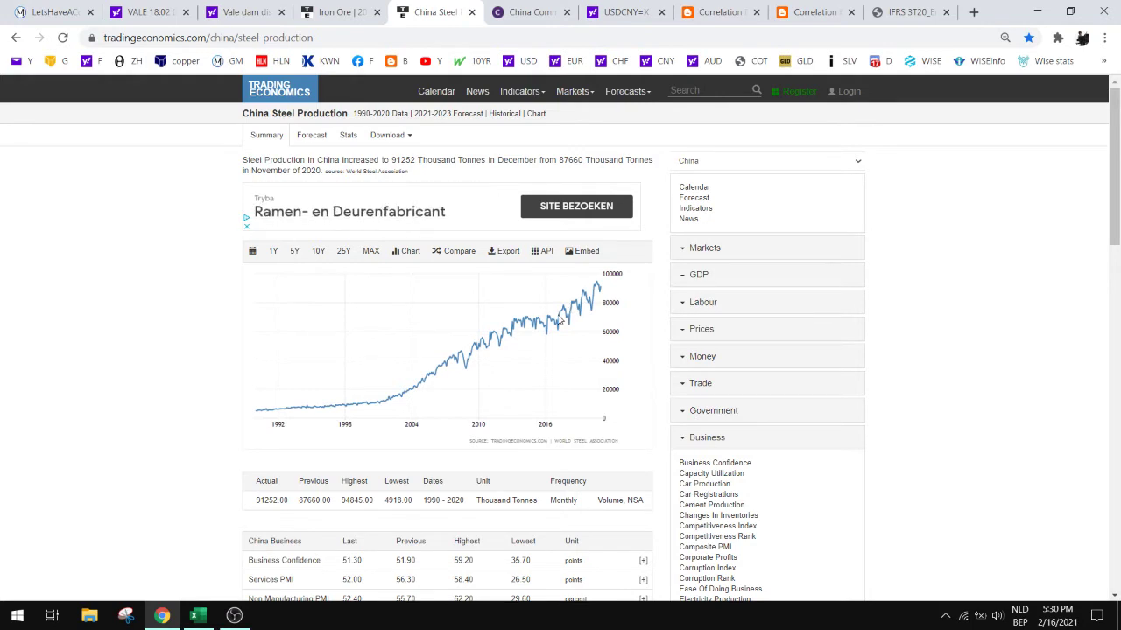
Open the CEIC page on China floor space under construction, dismiss the webinar offer and highlight "China Commodity Building" in the title.
{"action": "left_click", "coordinate": [529, 13]}
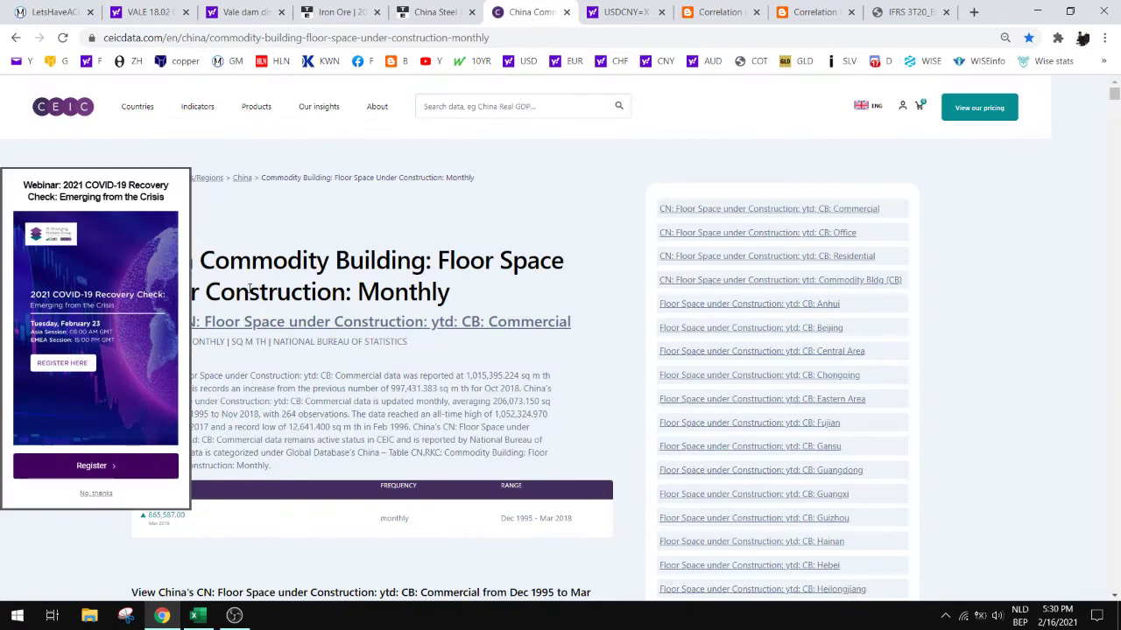
{"action": "left_click", "coordinate": [96, 494]}
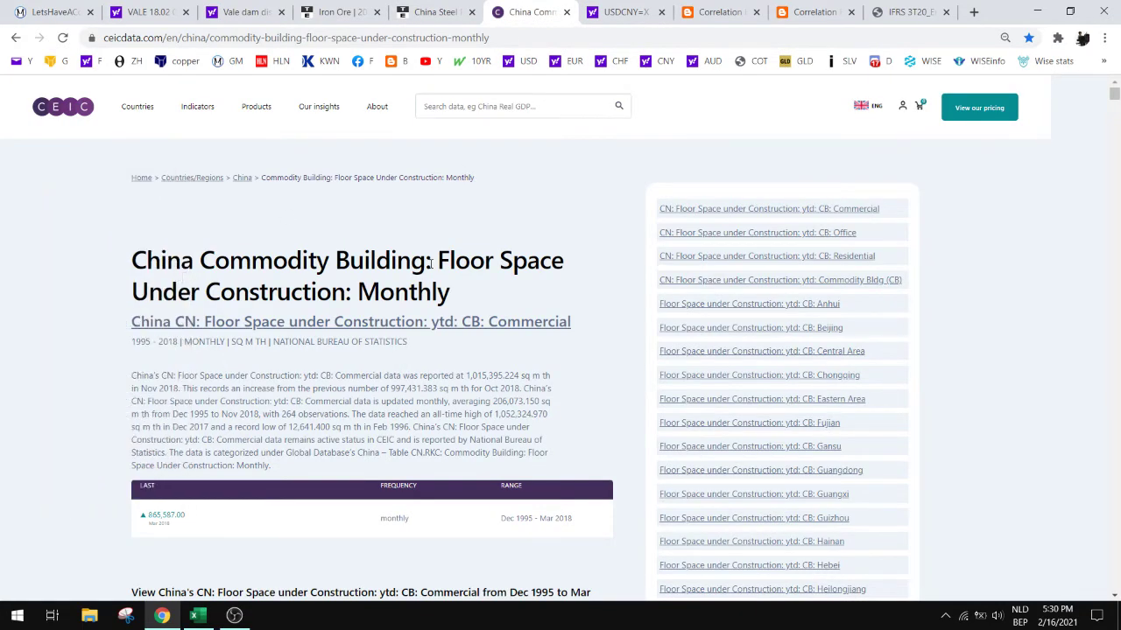
{"action": "left_click_drag", "start_coordinate": [426, 260], "coordinate": [138, 260]}
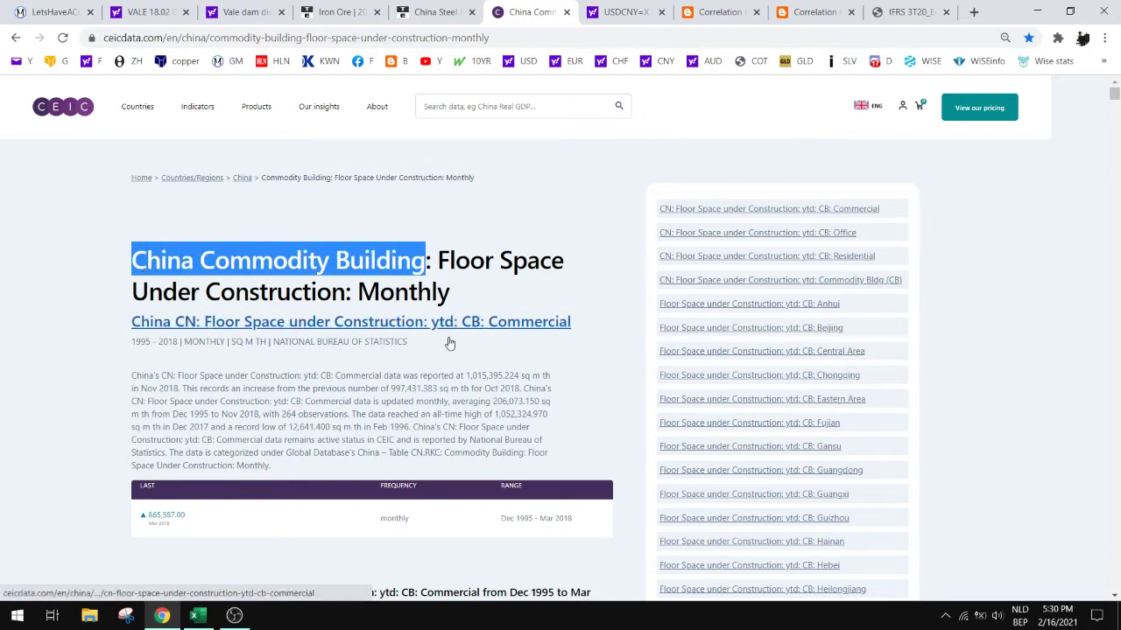
Examine the regional charts of China's floor space under construction for their trend over 2020.
{"action": "scroll", "coordinate": [481, 334], "scroll_direction": "down", "scroll_amount": 6}
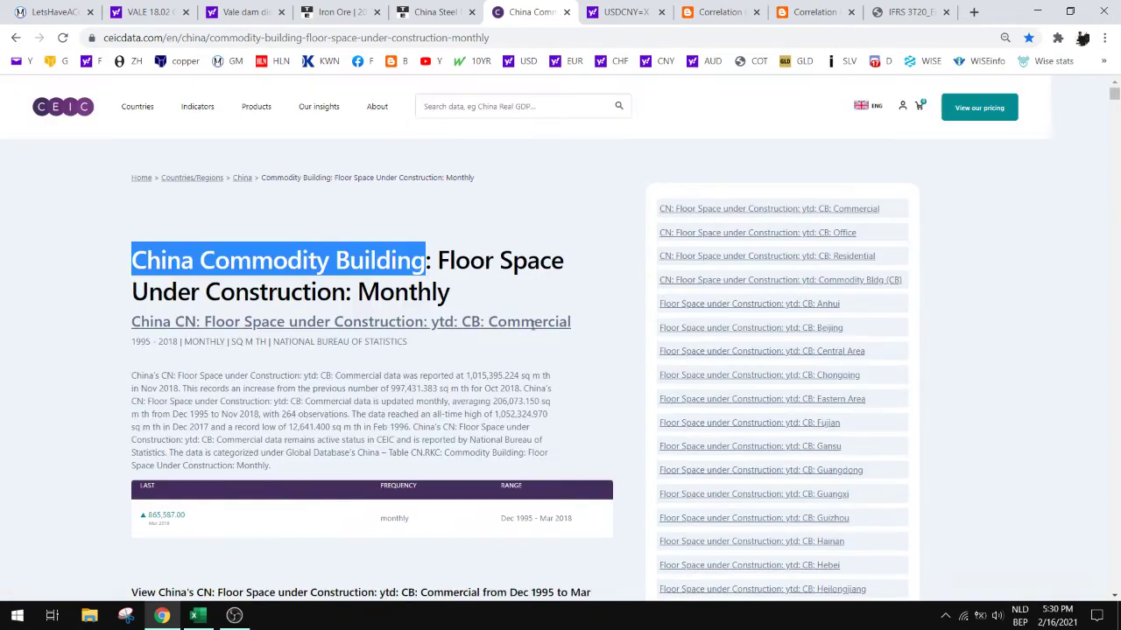
{"action": "scroll", "coordinate": [534, 342], "scroll_direction": "down", "scroll_amount": 12}
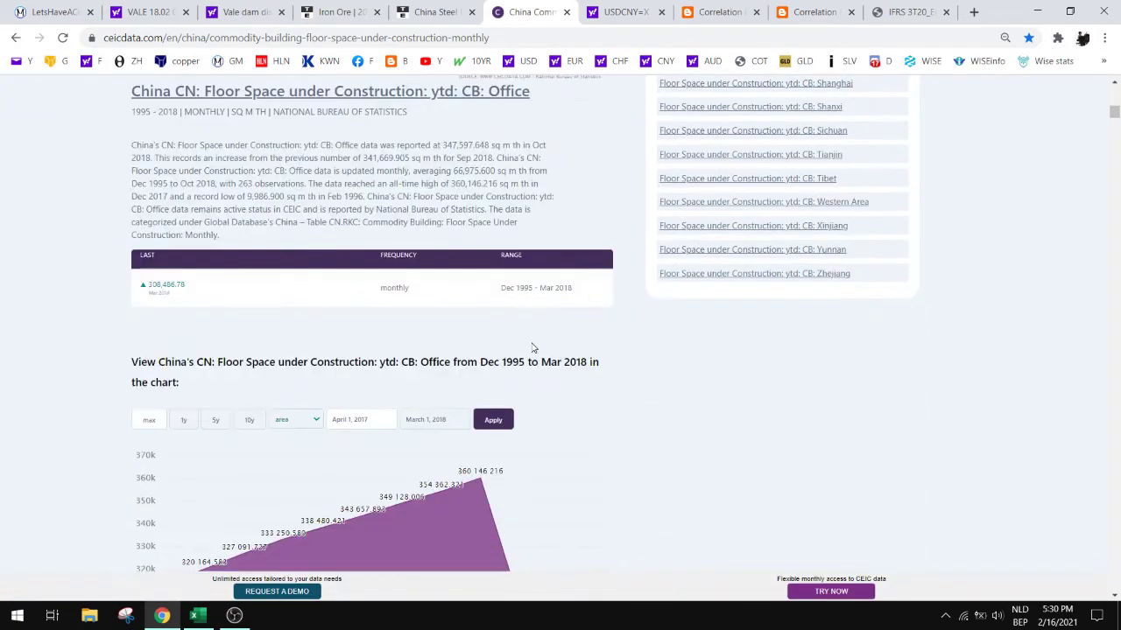
{"action": "scroll", "coordinate": [535, 347], "scroll_direction": "down", "scroll_amount": 15}
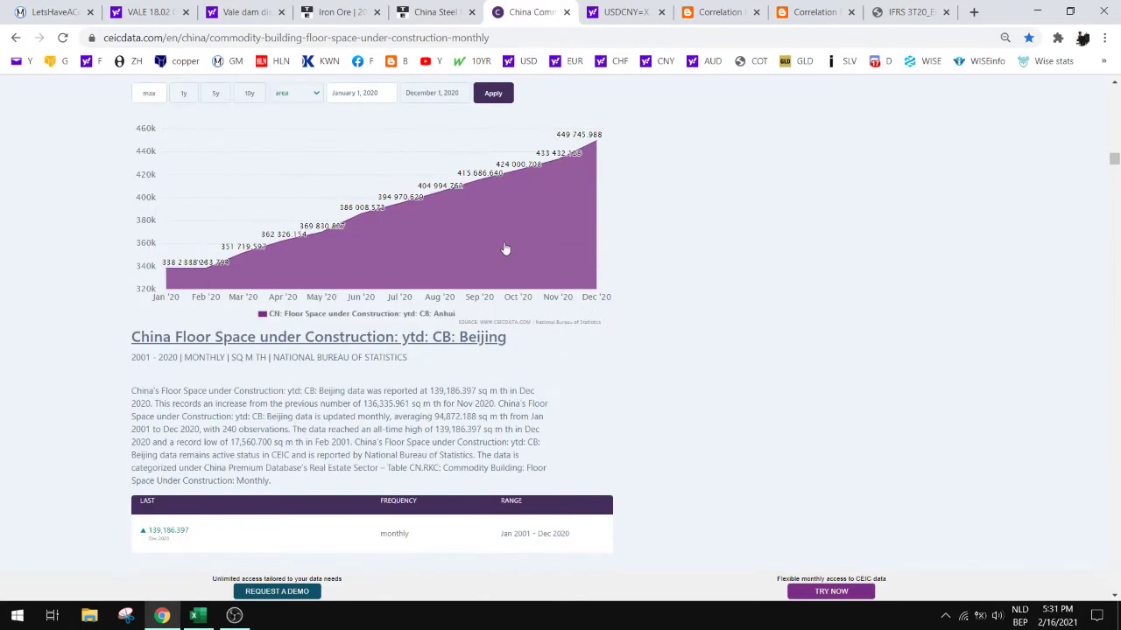
{"action": "scroll", "coordinate": [375, 265], "scroll_direction": "up", "scroll_amount": 2}
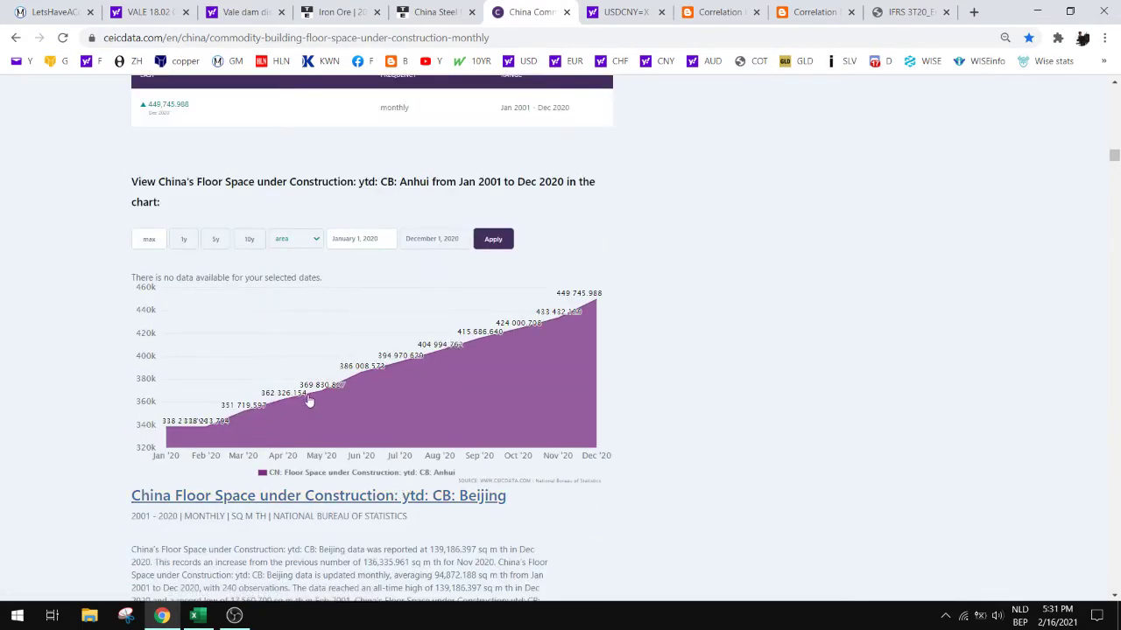
{"action": "scroll", "coordinate": [361, 396], "scroll_direction": "down", "scroll_amount": 12}
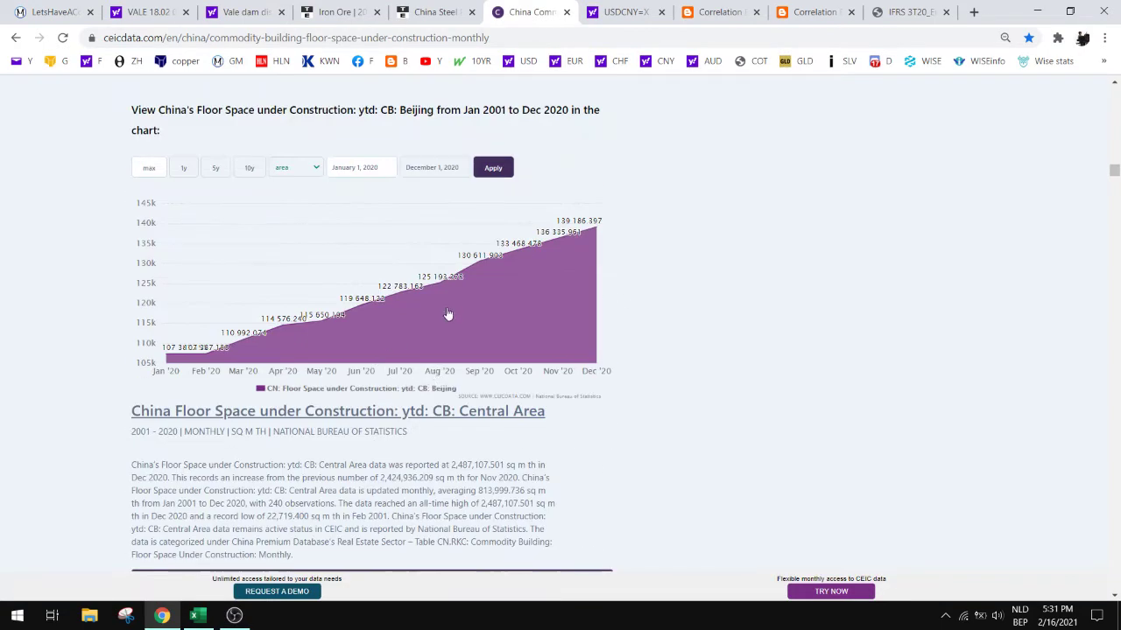
{"action": "scroll", "coordinate": [424, 342], "scroll_direction": "down", "scroll_amount": 12}
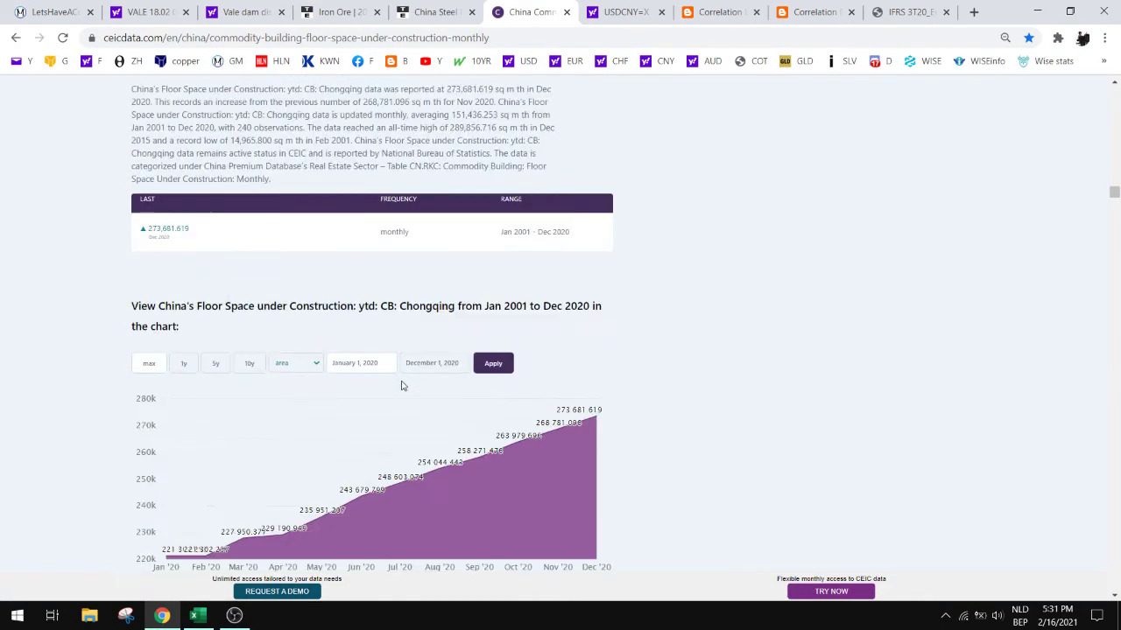
{"action": "scroll", "coordinate": [411, 399], "scroll_direction": "down", "scroll_amount": 3}
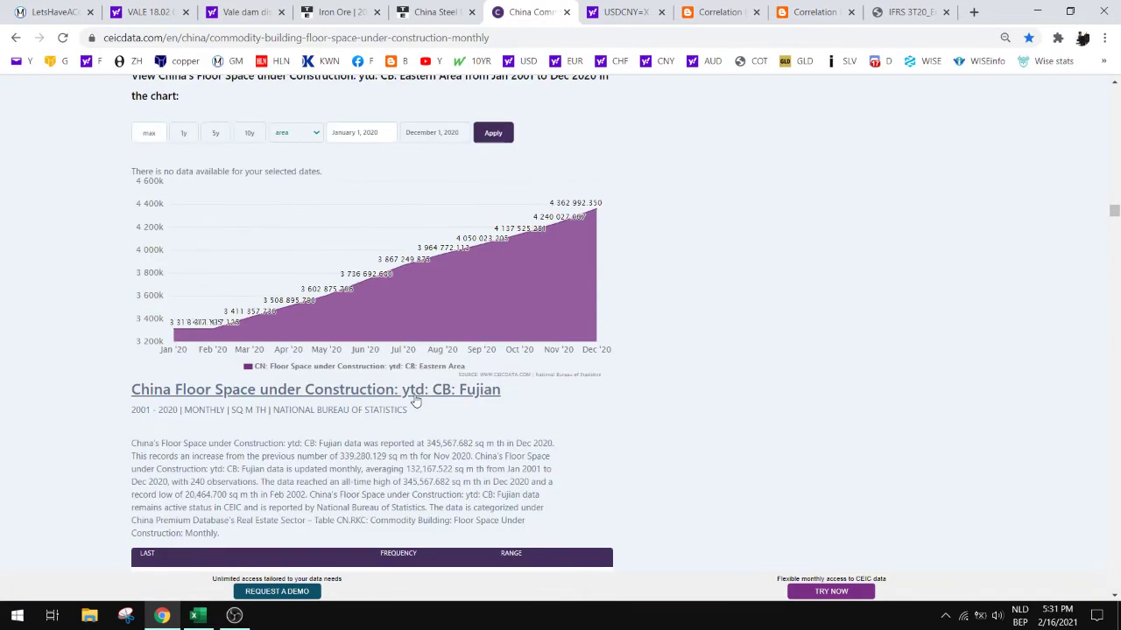
{"action": "scroll", "coordinate": [539, 419], "scroll_direction": "down", "scroll_amount": 1}
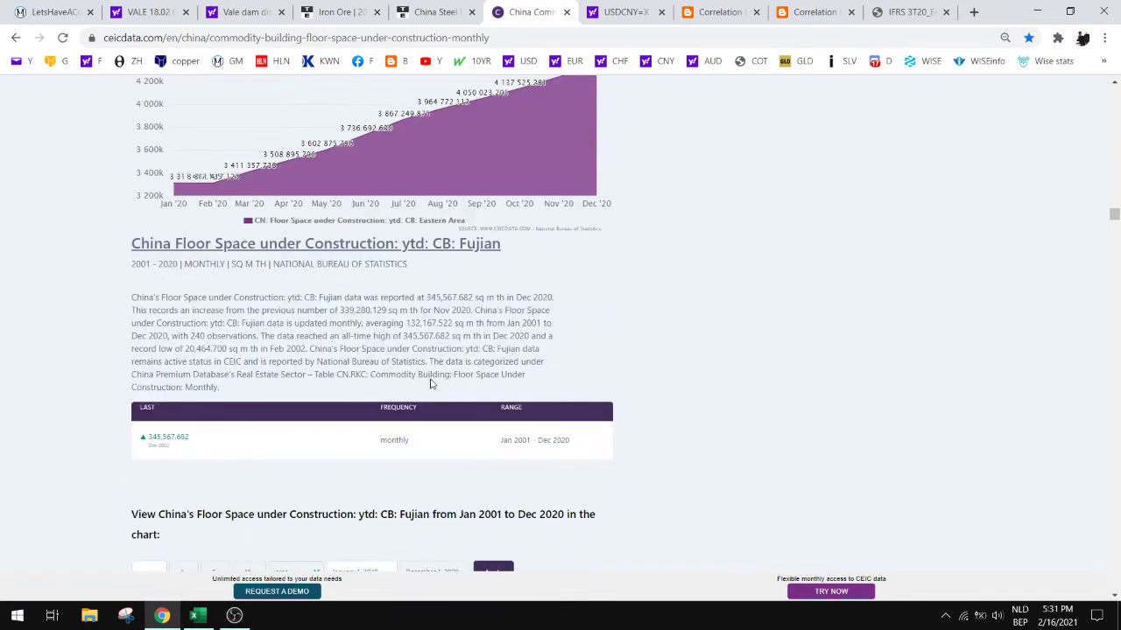
{"action": "scroll", "coordinate": [436, 326], "scroll_direction": "down", "scroll_amount": 9}
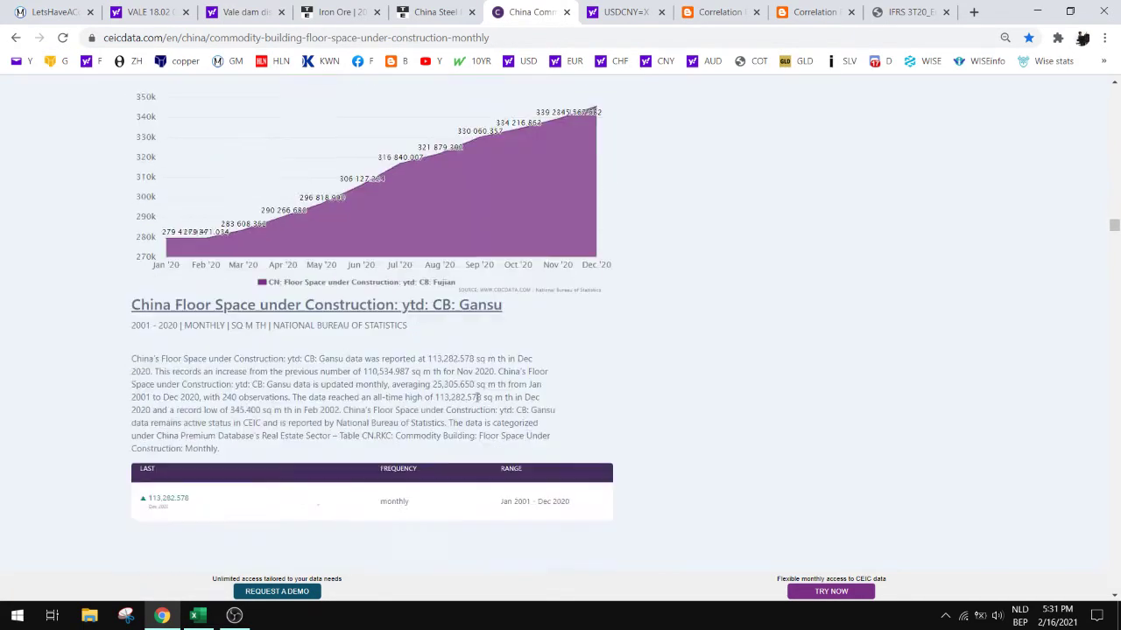
{"action": "scroll", "coordinate": [639, 375], "scroll_direction": "down", "scroll_amount": 2}
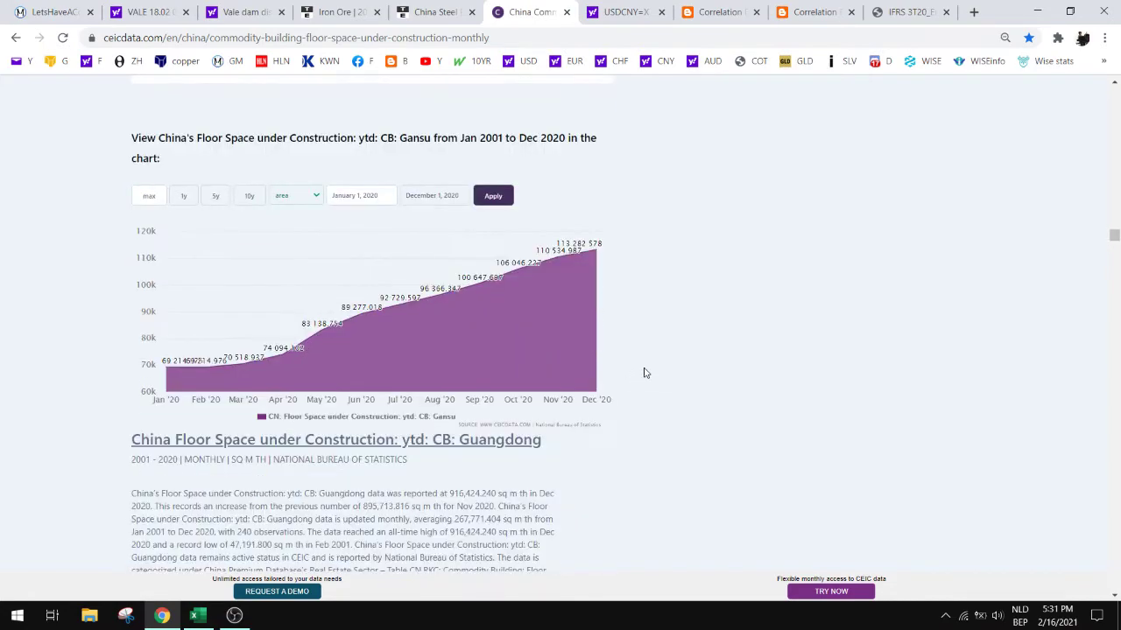
{"action": "scroll", "coordinate": [644, 373], "scroll_direction": "down", "scroll_amount": 20}
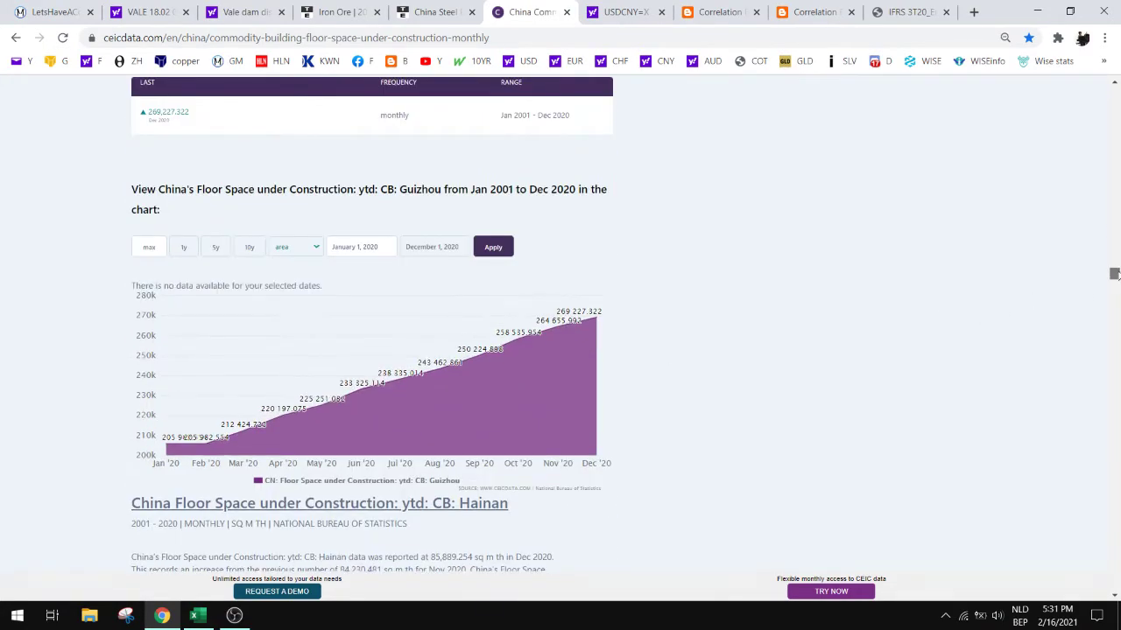
{"action": "left_click_drag", "start_coordinate": [1114, 274], "coordinate": [1115, 363]}
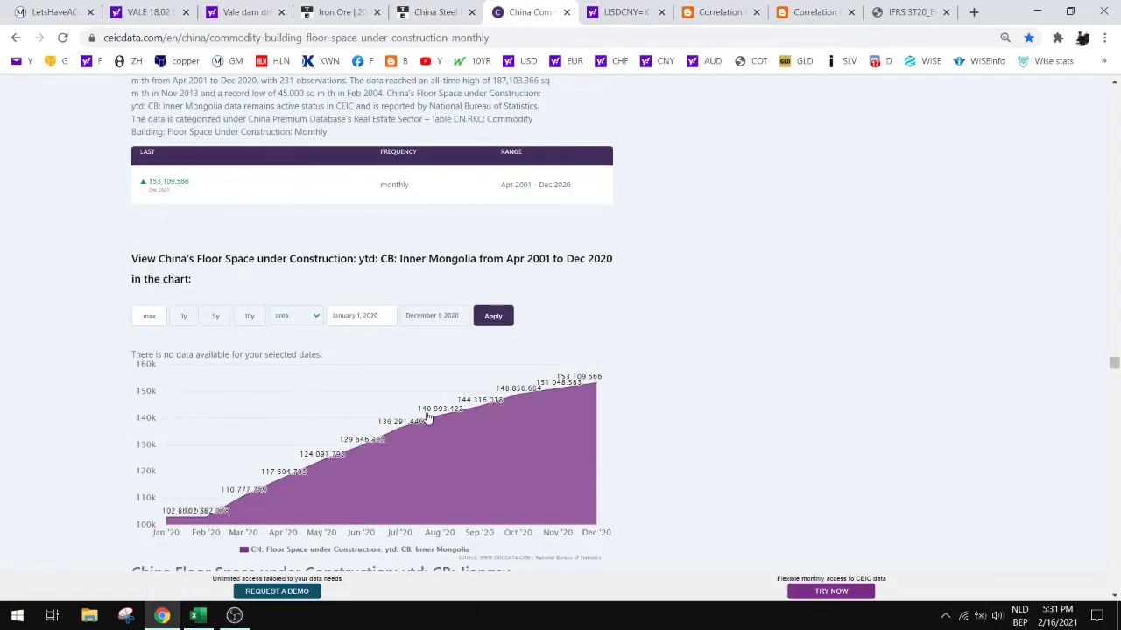
{"action": "left_click_drag", "start_coordinate": [1116, 365], "coordinate": [1115, 268]}
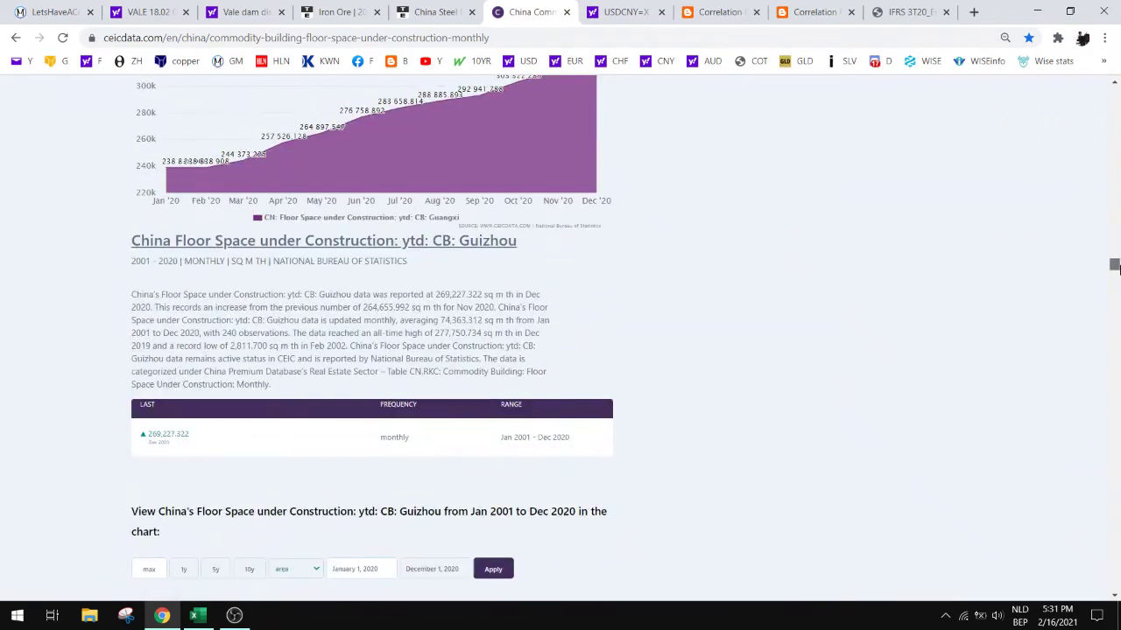
{"action": "scroll", "coordinate": [824, 294], "scroll_direction": "up", "scroll_amount": 2}
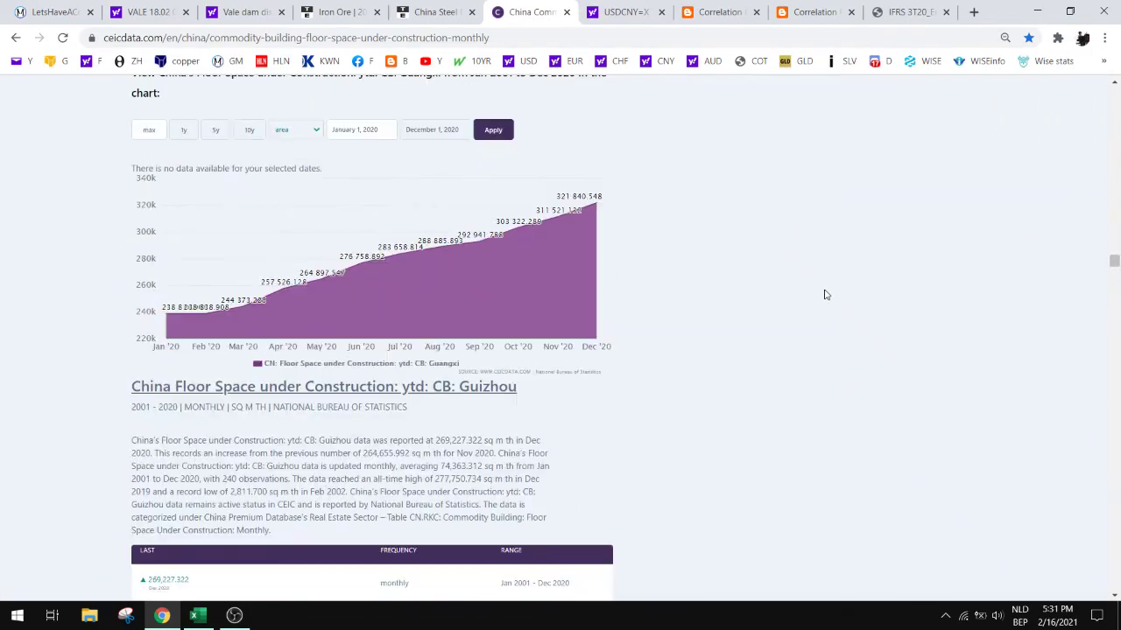
Open the USD/CNY quote and view its exchange-rate chart over 1Y, 5Y and finally the Max range.
{"action": "left_click", "coordinate": [611, 8]}
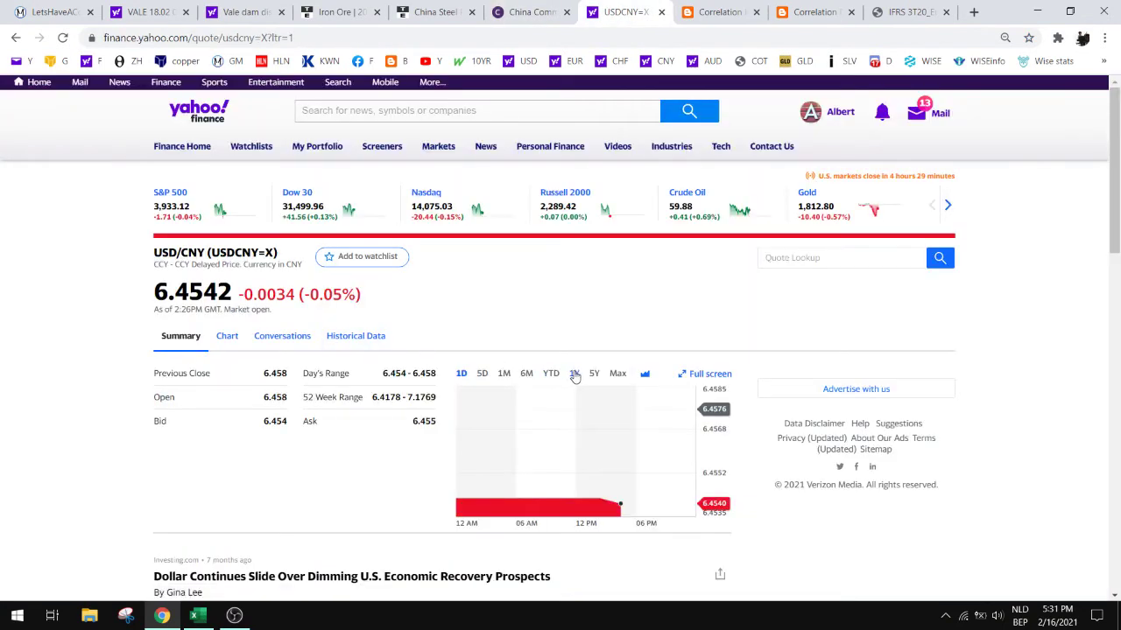
{"action": "left_click", "coordinate": [574, 374]}
{"action": "left_click", "coordinate": [594, 374]}
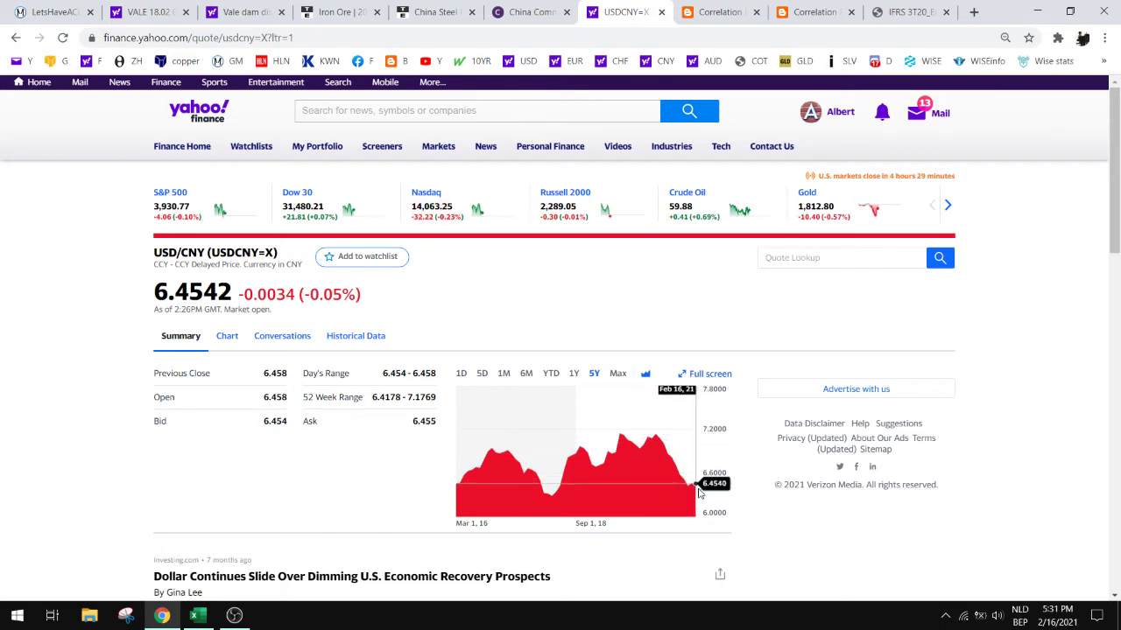
{"action": "left_click", "coordinate": [618, 375]}
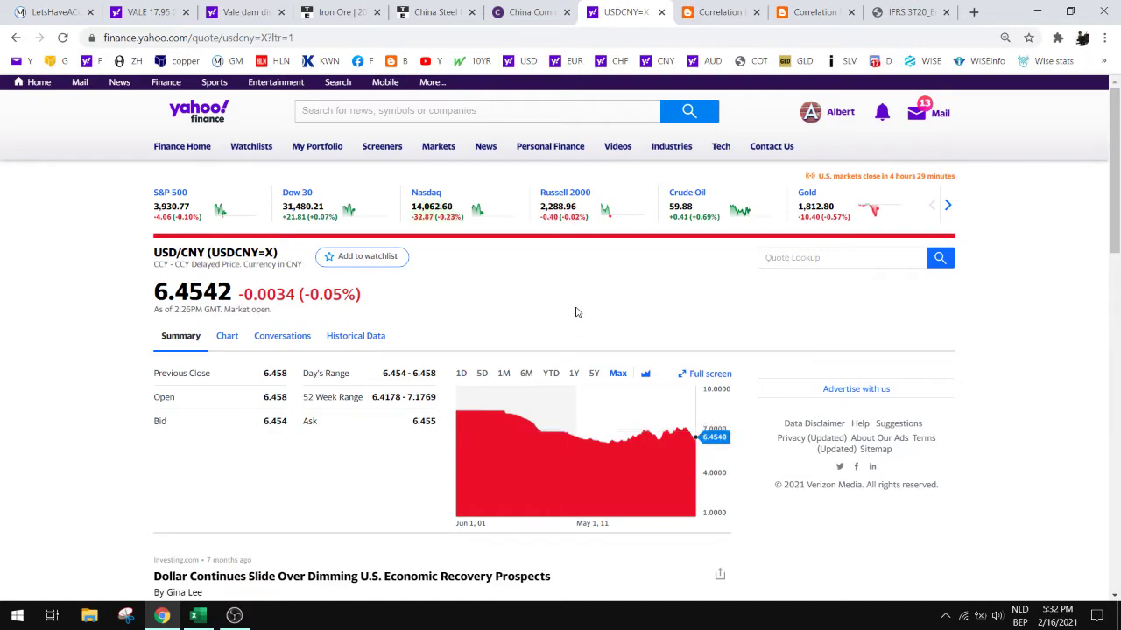
Open the Correlation Economics post "Iron Ore", dismiss the YouTube notification and review the charts of China's iron ore production and global production costs.
{"action": "left_click", "coordinate": [719, 15]}
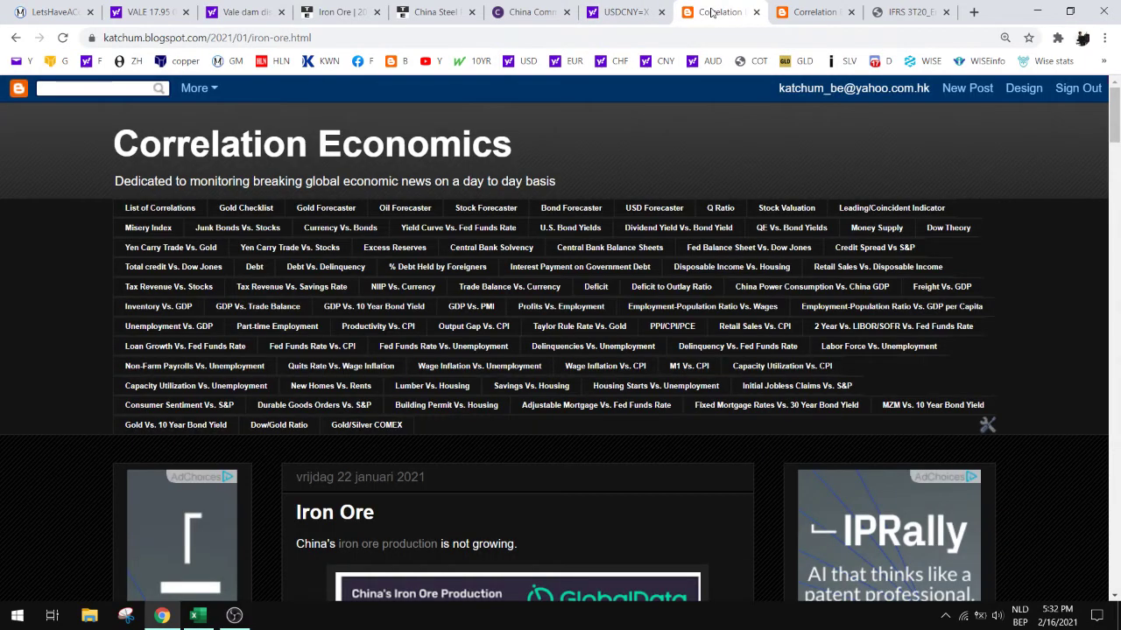
{"action": "scroll", "coordinate": [576, 385], "scroll_direction": "down", "scroll_amount": 3}
{"action": "scroll", "coordinate": [658, 373], "scroll_direction": "down", "scroll_amount": 1}
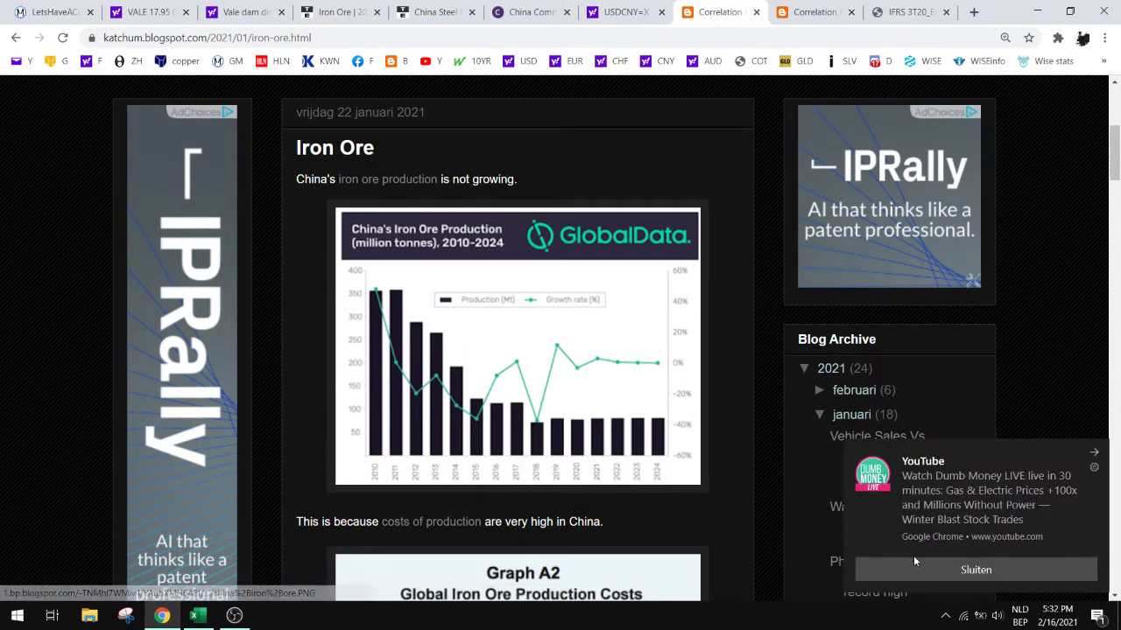
{"action": "left_click", "coordinate": [916, 565]}
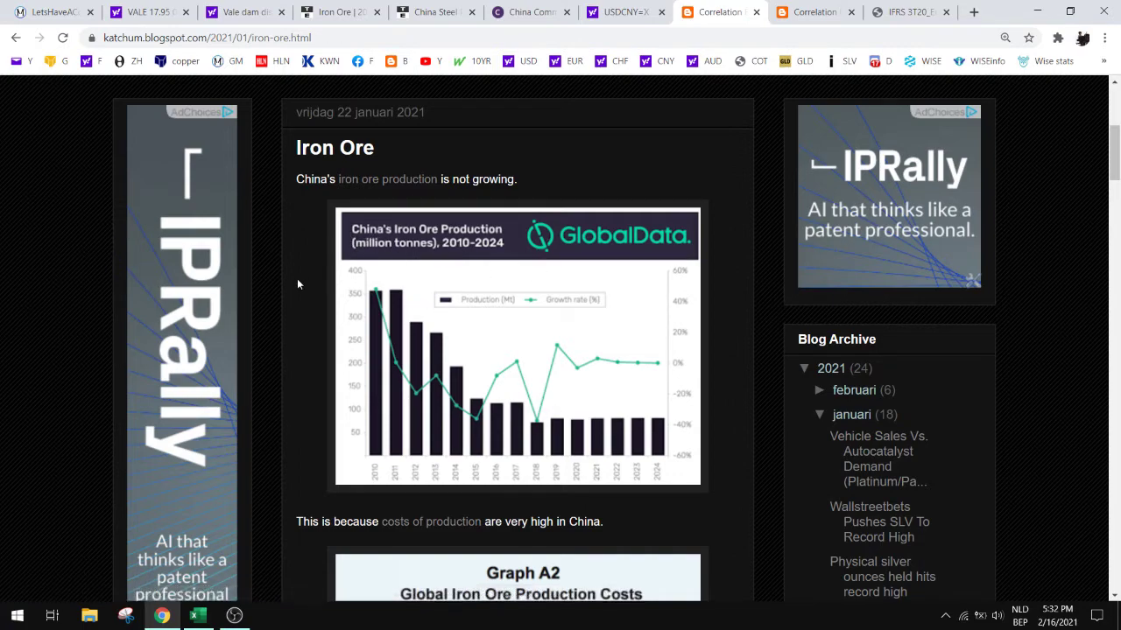
{"action": "scroll", "coordinate": [300, 277], "scroll_direction": "down", "scroll_amount": 2}
{"action": "scroll", "coordinate": [293, 317], "scroll_direction": "down", "scroll_amount": 2}
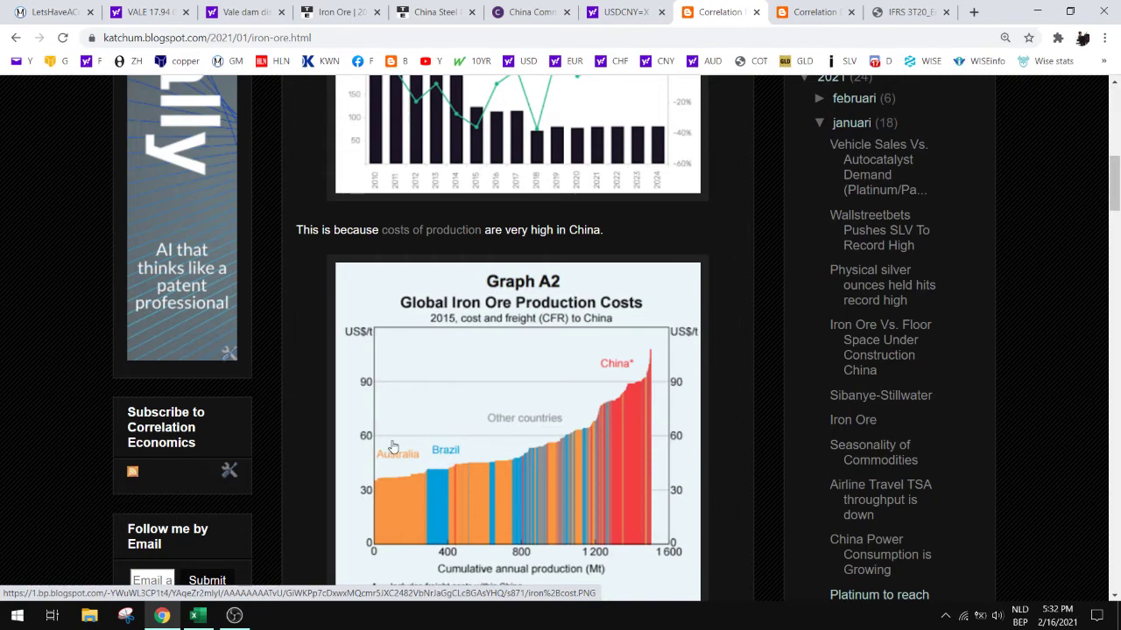
{"action": "scroll", "coordinate": [397, 449], "scroll_direction": "down", "scroll_amount": 1}
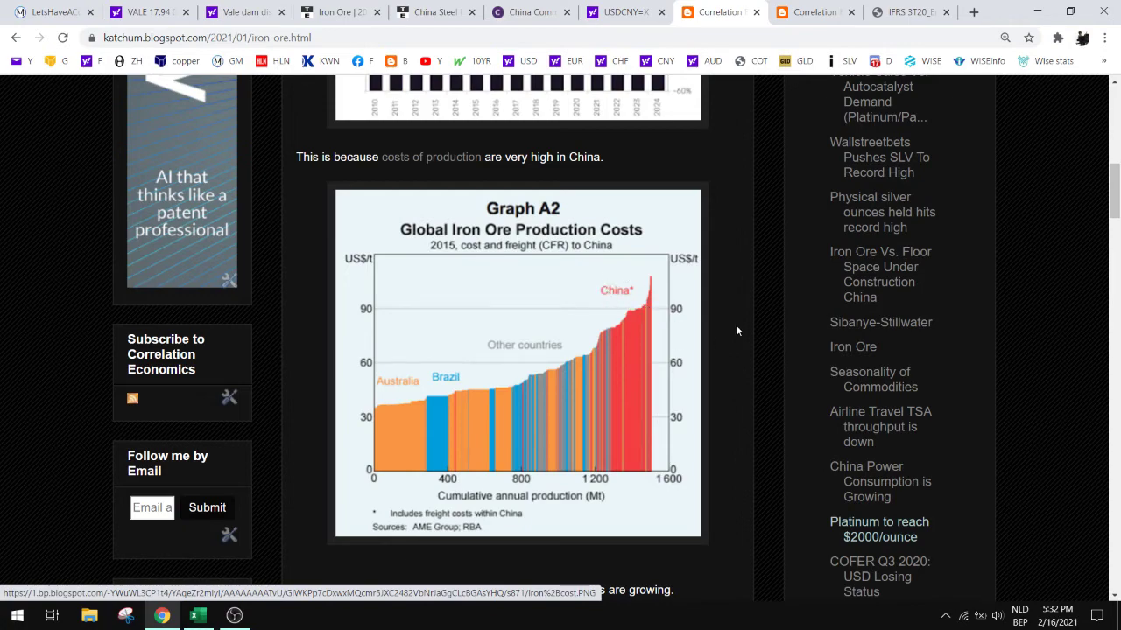
Enlarge the Figure 4 chart of global iron ore imports to examine China's share, then close it.
{"action": "scroll", "coordinate": [736, 330], "scroll_direction": "down", "scroll_amount": 3}
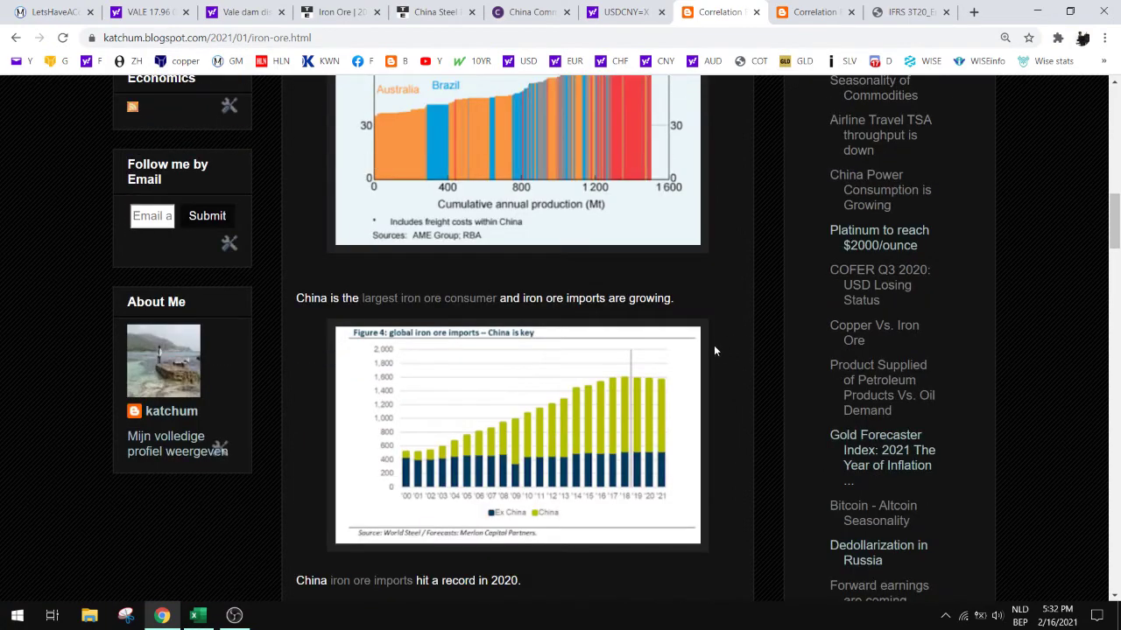
{"action": "left_click", "coordinate": [484, 383]}
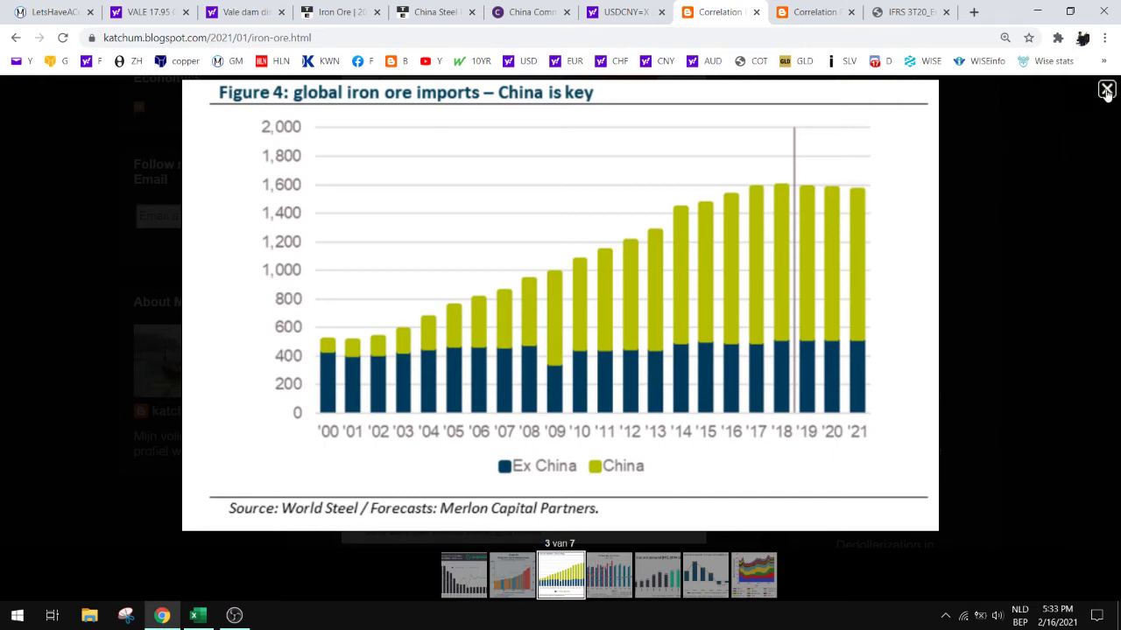
{"action": "left_click", "coordinate": [1107, 91]}
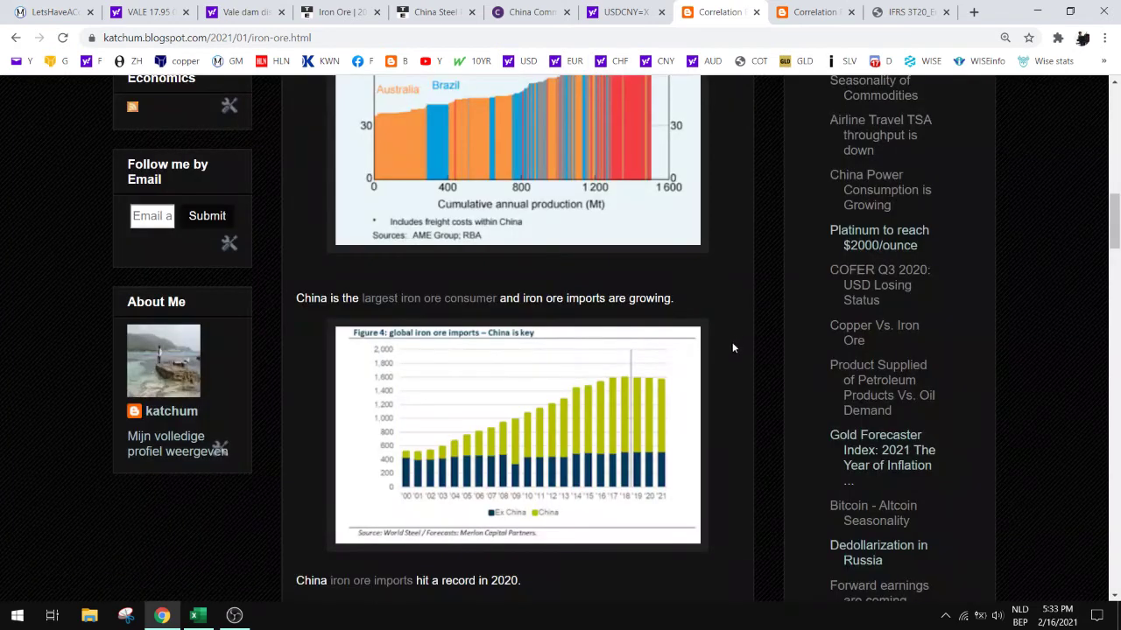
View the enlarged "Chinese iron ore imports 2018-2020" chart and return to the post.
{"action": "scroll", "coordinate": [733, 349], "scroll_direction": "down", "scroll_amount": 1}
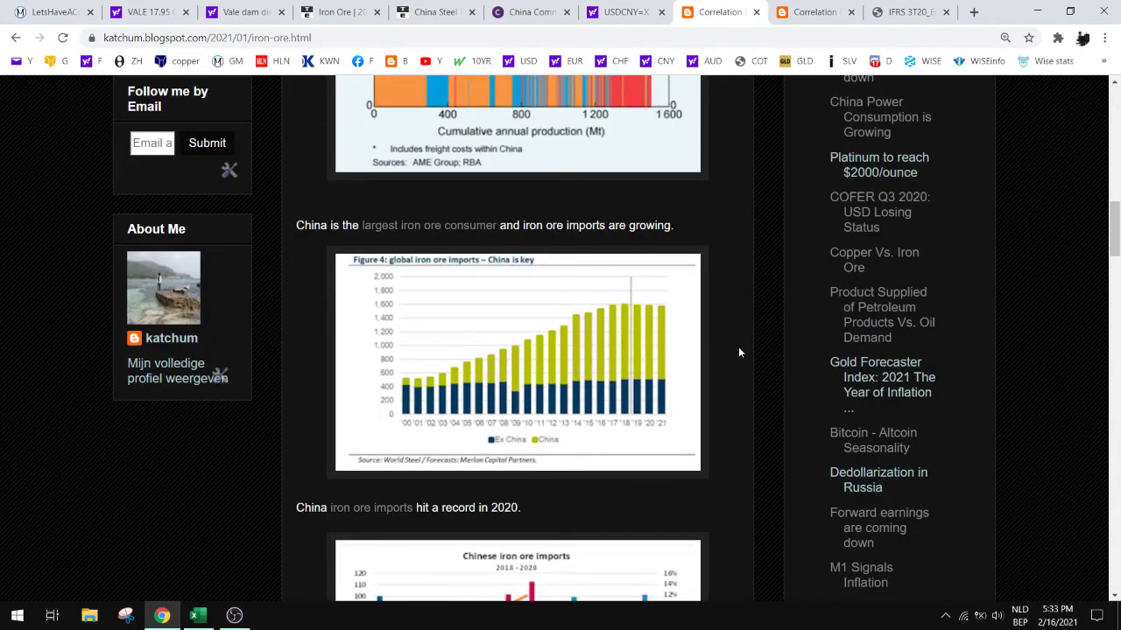
{"action": "scroll", "coordinate": [738, 352], "scroll_direction": "down", "scroll_amount": 3}
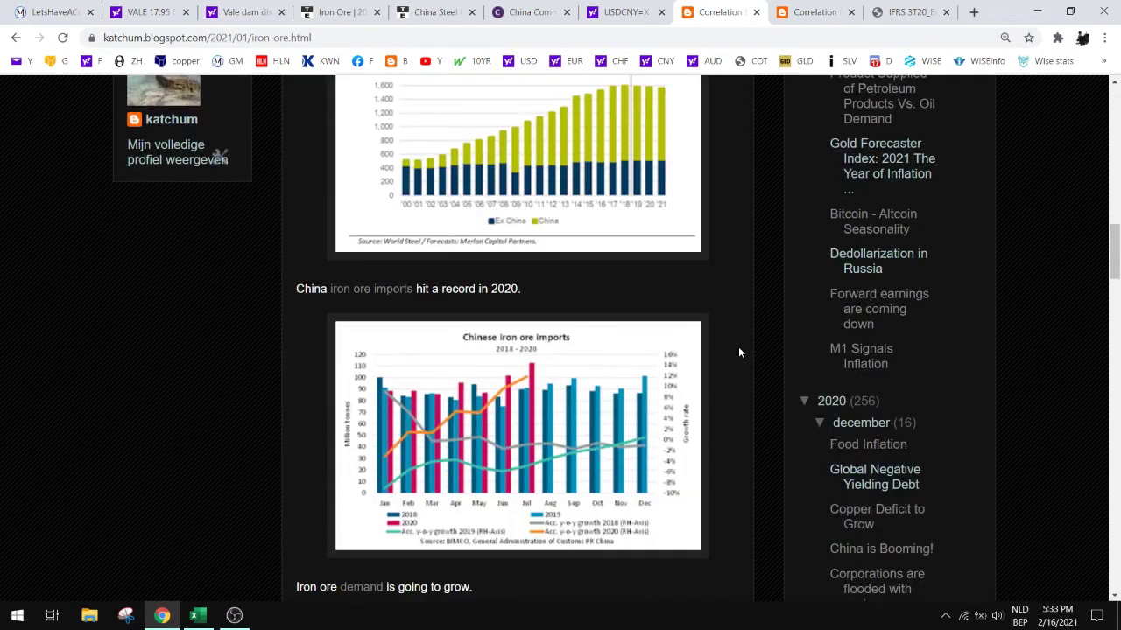
{"action": "scroll", "coordinate": [738, 350], "scroll_direction": "down", "scroll_amount": 1}
{"action": "left_click", "coordinate": [584, 361]}
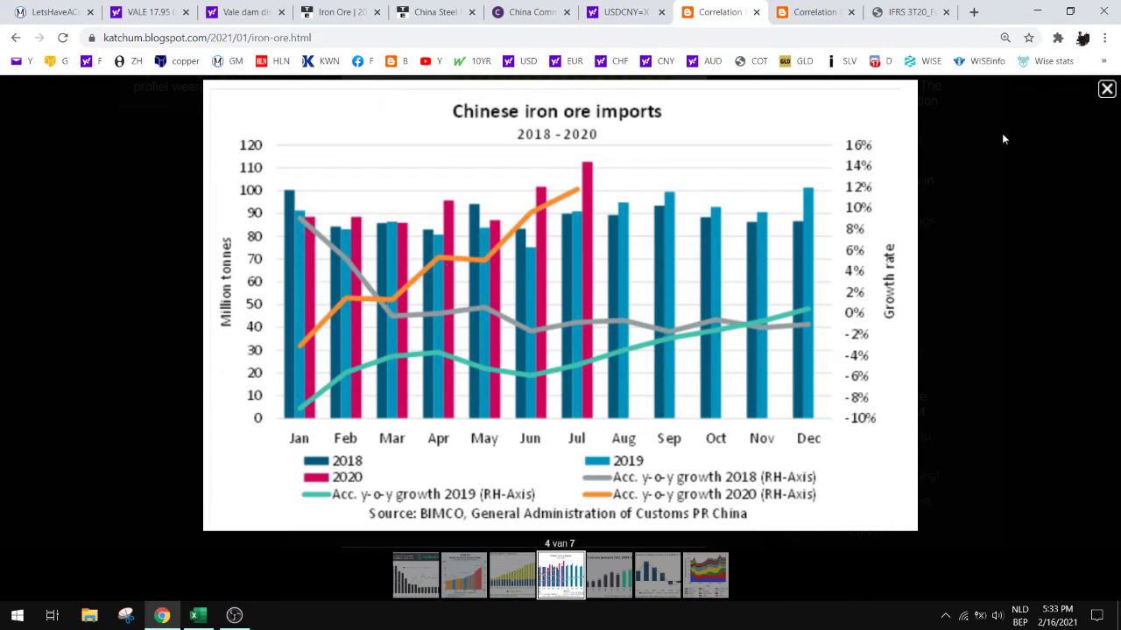
{"action": "left_click", "coordinate": [1106, 91]}
View the enlarged "Global iron ore demand (Mt), 2014-2024" chart and return to the post.
{"action": "scroll", "coordinate": [717, 289], "scroll_direction": "down", "scroll_amount": 3}
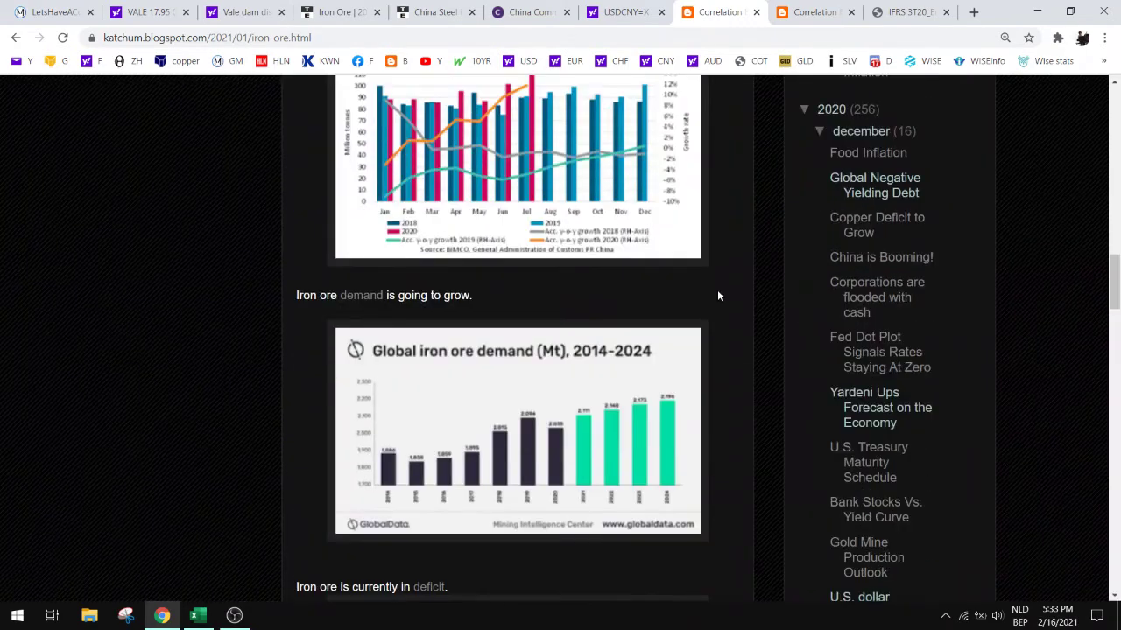
{"action": "left_click", "coordinate": [602, 404]}
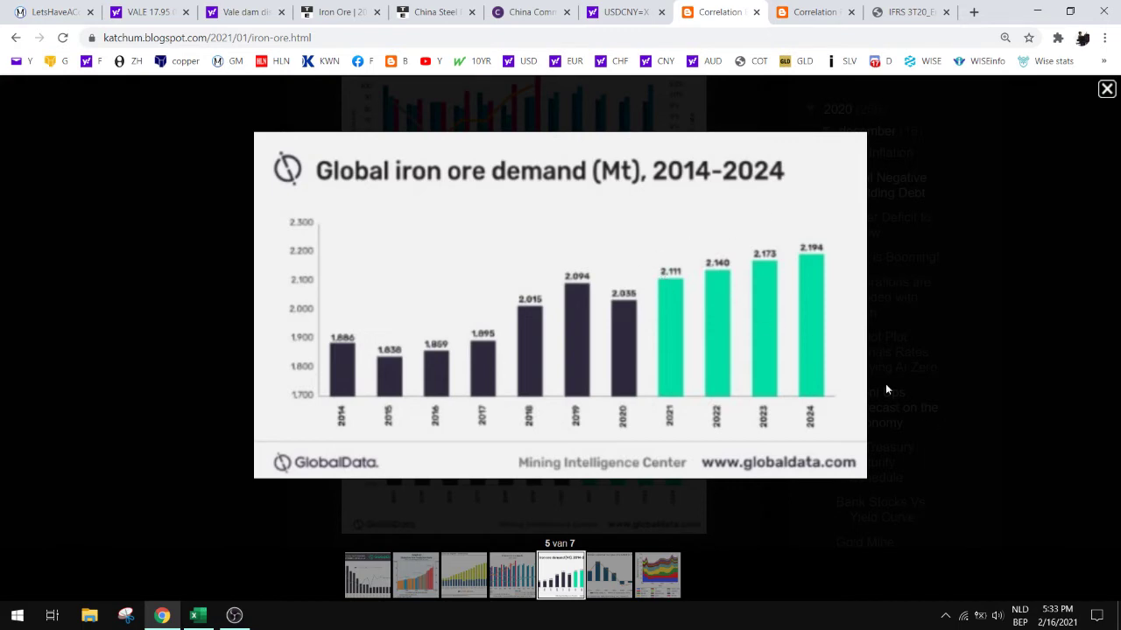
{"action": "left_click", "coordinate": [1104, 90]}
Review the iron ore market deficit chart and the iron ore reserves by country through to the post's conclusion.
{"action": "scroll", "coordinate": [675, 280], "scroll_direction": "down", "scroll_amount": 4}
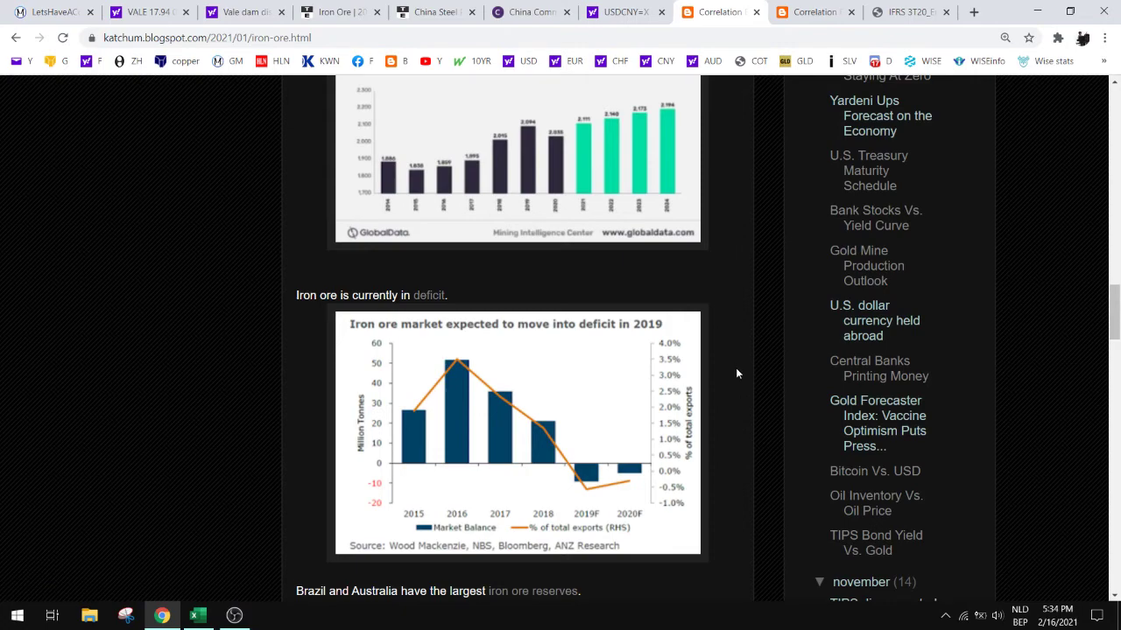
{"action": "scroll", "coordinate": [737, 373], "scroll_direction": "down", "scroll_amount": 3}
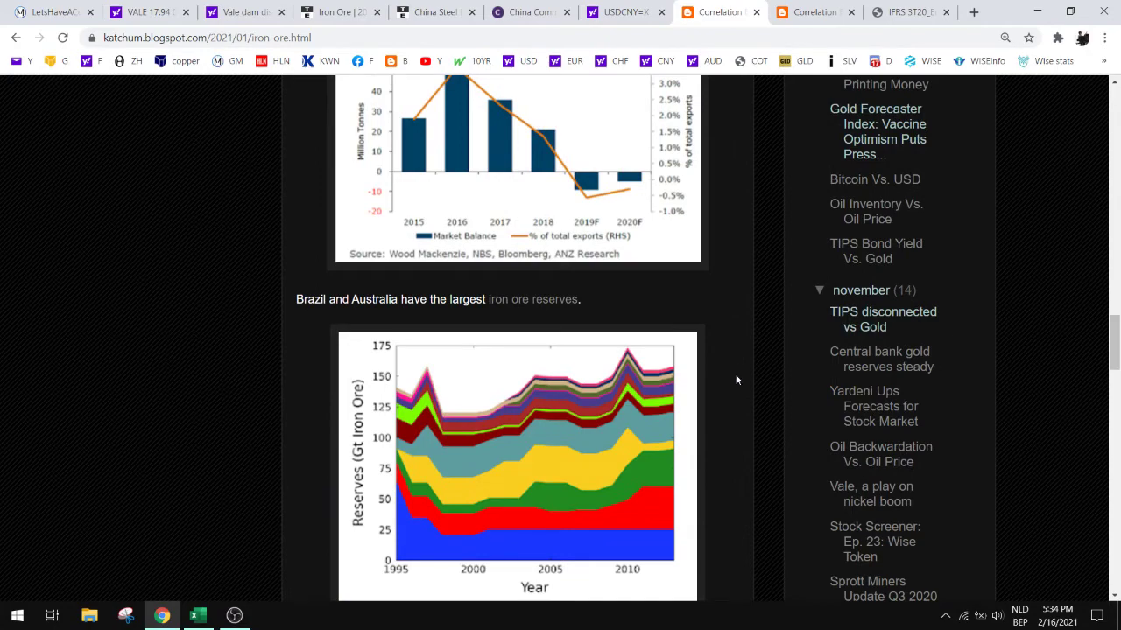
{"action": "scroll", "coordinate": [735, 379], "scroll_direction": "down", "scroll_amount": 2}
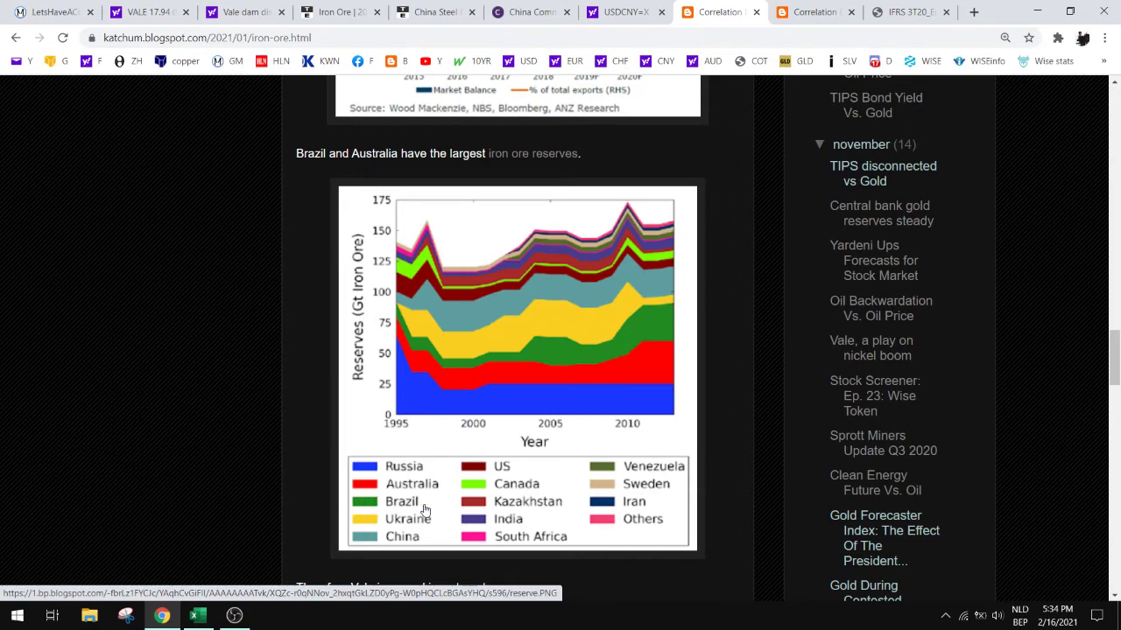
{"action": "scroll", "coordinate": [736, 384], "scroll_direction": "down", "scroll_amount": 2}
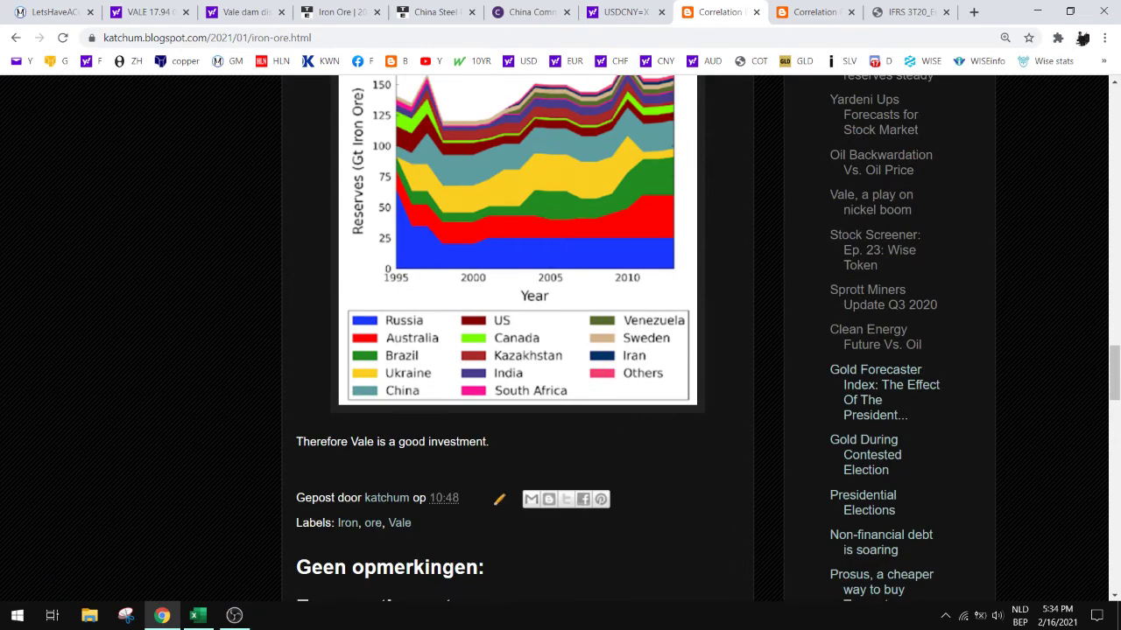
{"action": "scroll", "coordinate": [521, 449], "scroll_direction": "up", "scroll_amount": 2}
Open the post "Vale, a play on nickel boom", enlarge its Net revenues 2Q16 chart to examine it, and close it.
{"action": "left_click", "coordinate": [809, 12]}
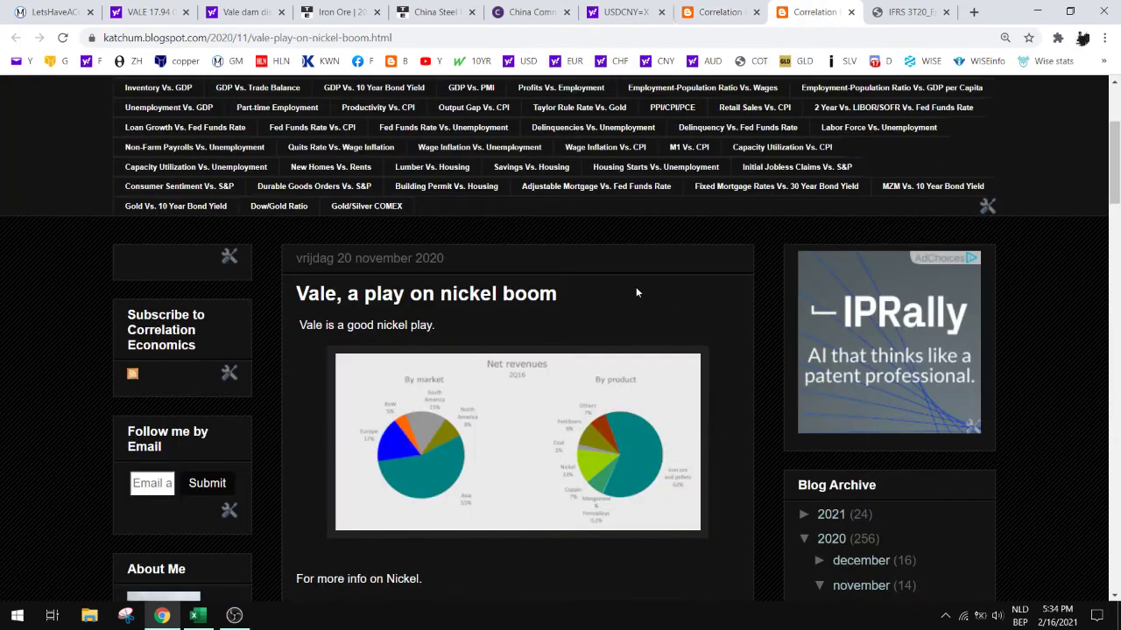
{"action": "left_click", "coordinate": [491, 410]}
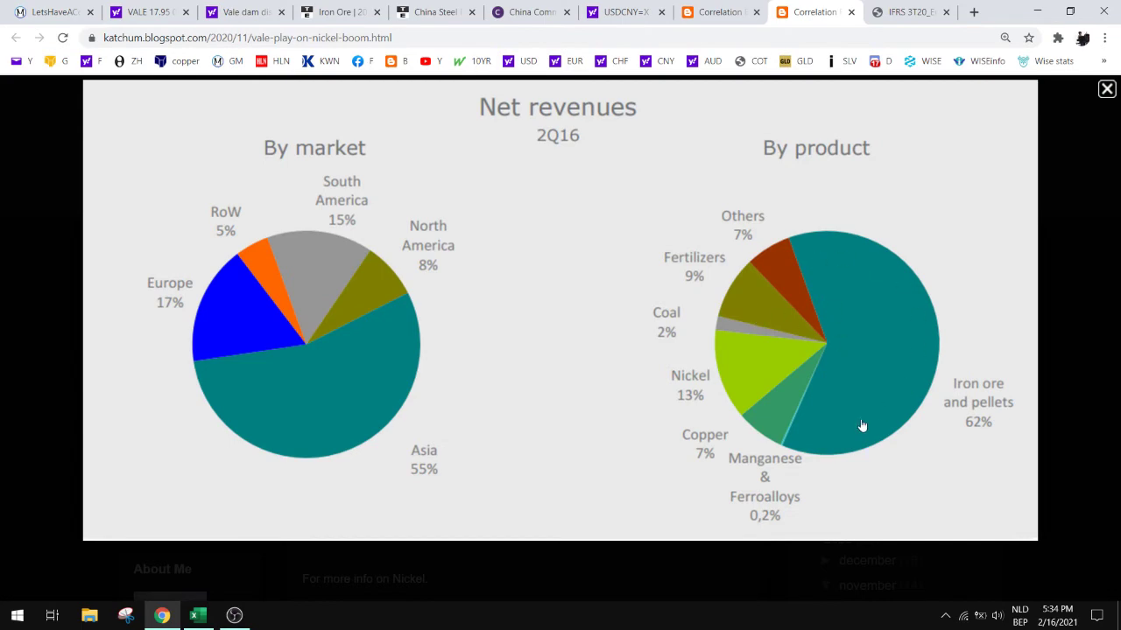
{"action": "left_click", "coordinate": [1107, 89]}
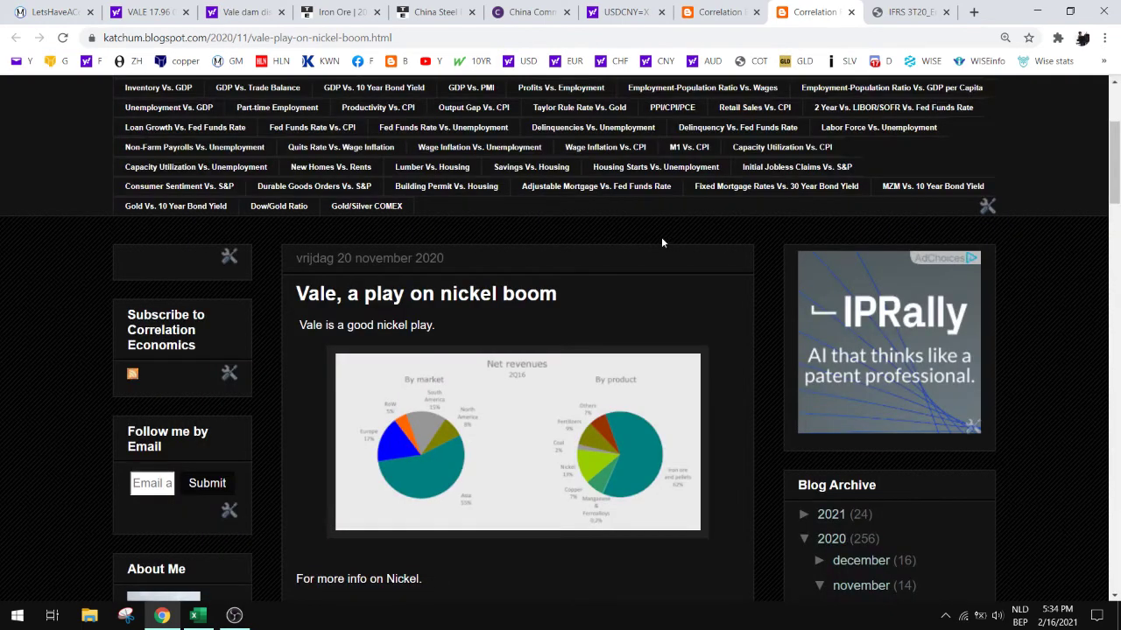
Open Vale's IFRS 3T20 report, check its cover date and highlight the three-month 2020 net income in the Consolidated Income Statement on page 5.
{"action": "left_click", "coordinate": [897, 10]}
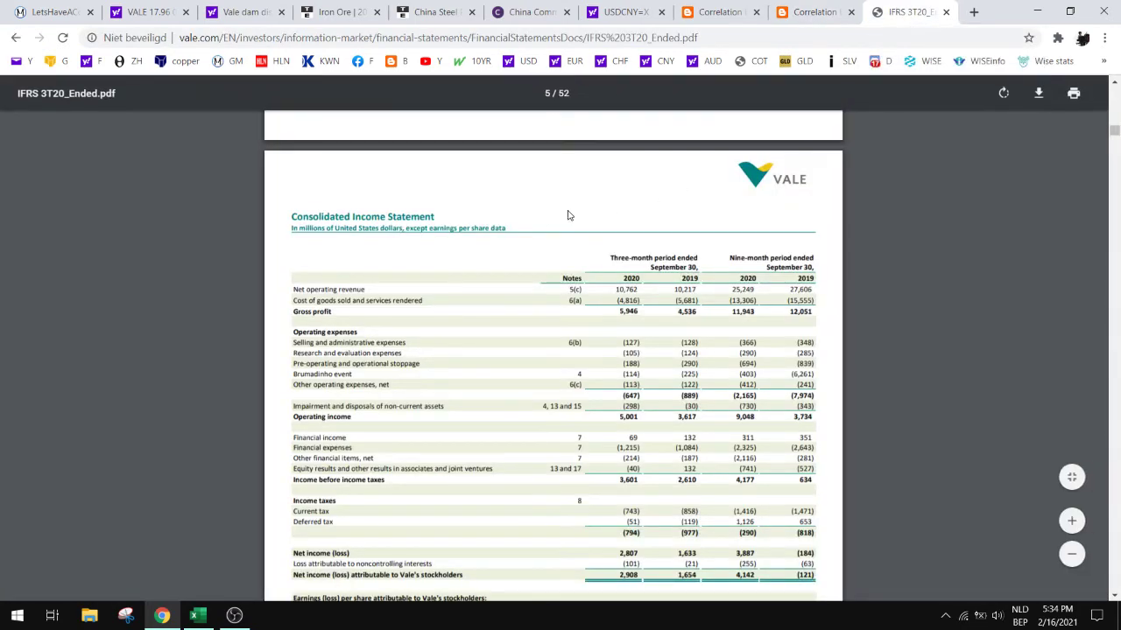
{"action": "scroll", "coordinate": [543, 219], "scroll_direction": "up", "scroll_amount": 10}
{"action": "scroll", "coordinate": [541, 220], "scroll_direction": "up", "scroll_amount": 15}
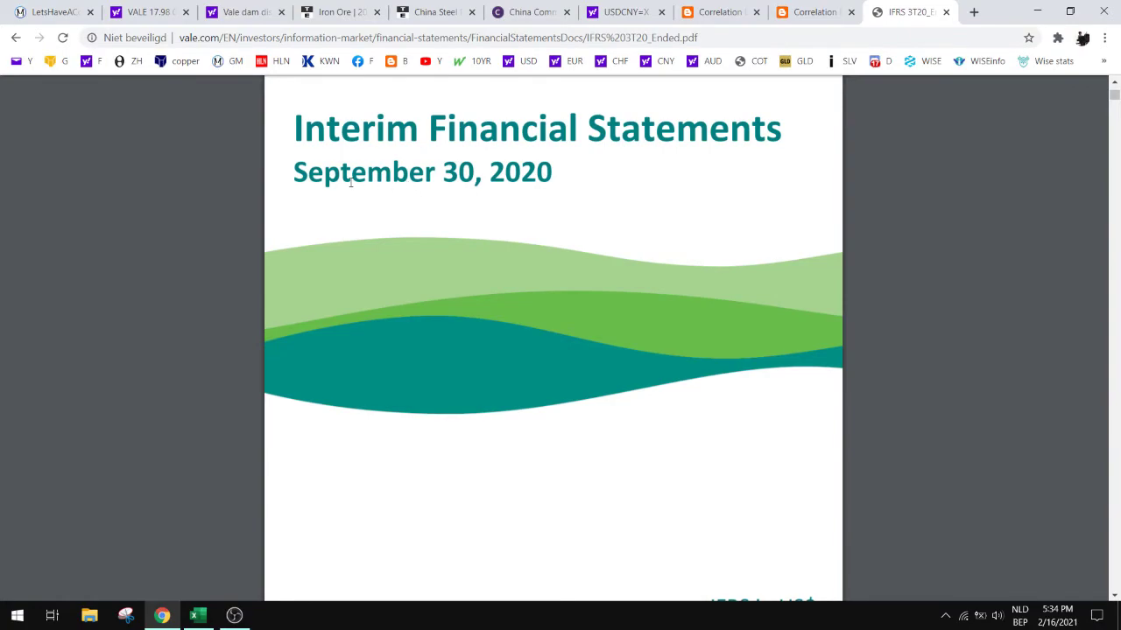
{"action": "scroll", "coordinate": [1115, 103], "scroll_direction": "down", "scroll_amount": 1}
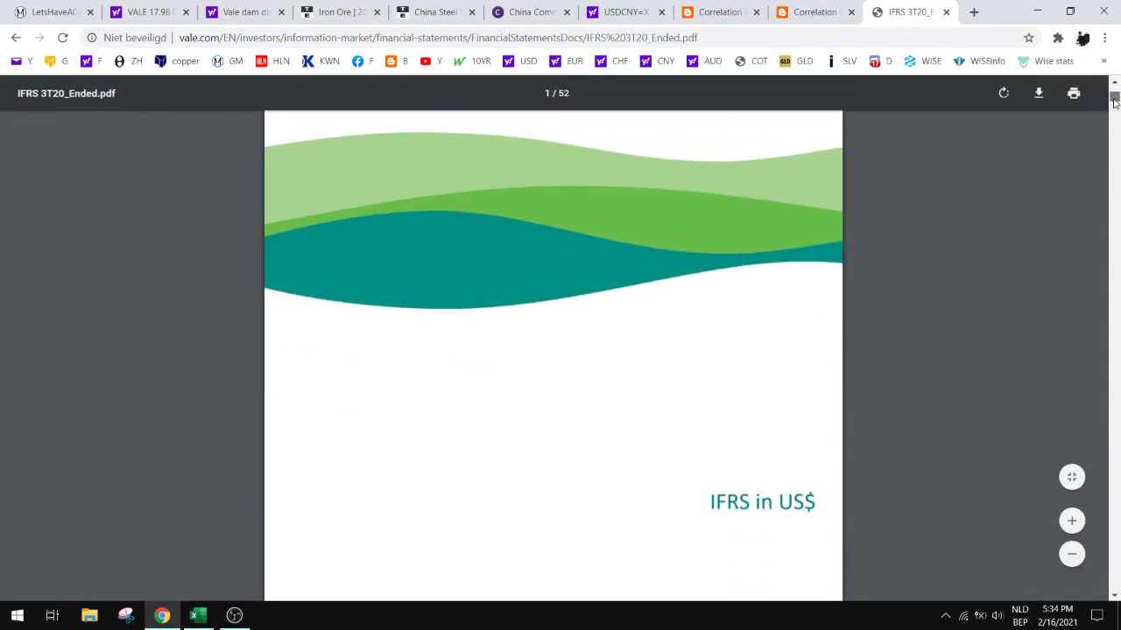
{"action": "left_click_drag", "start_coordinate": [1114, 103], "coordinate": [1114, 132]}
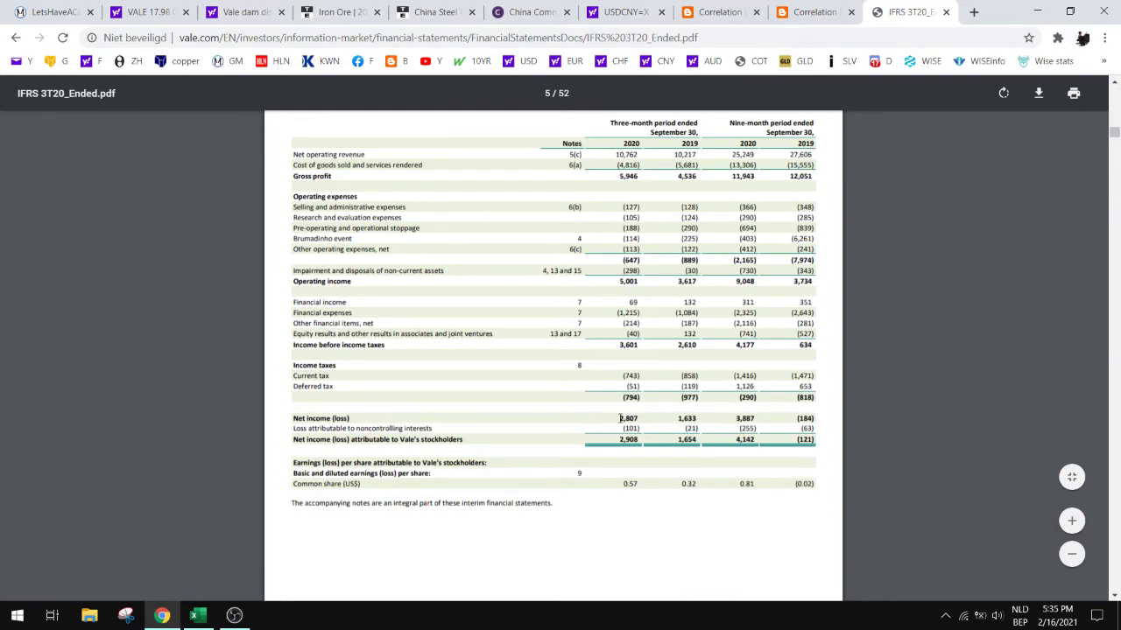
{"action": "left_click_drag", "start_coordinate": [620, 419], "coordinate": [638, 419]}
{"action": "scroll", "coordinate": [638, 418], "scroll_direction": "up", "scroll_amount": 1}
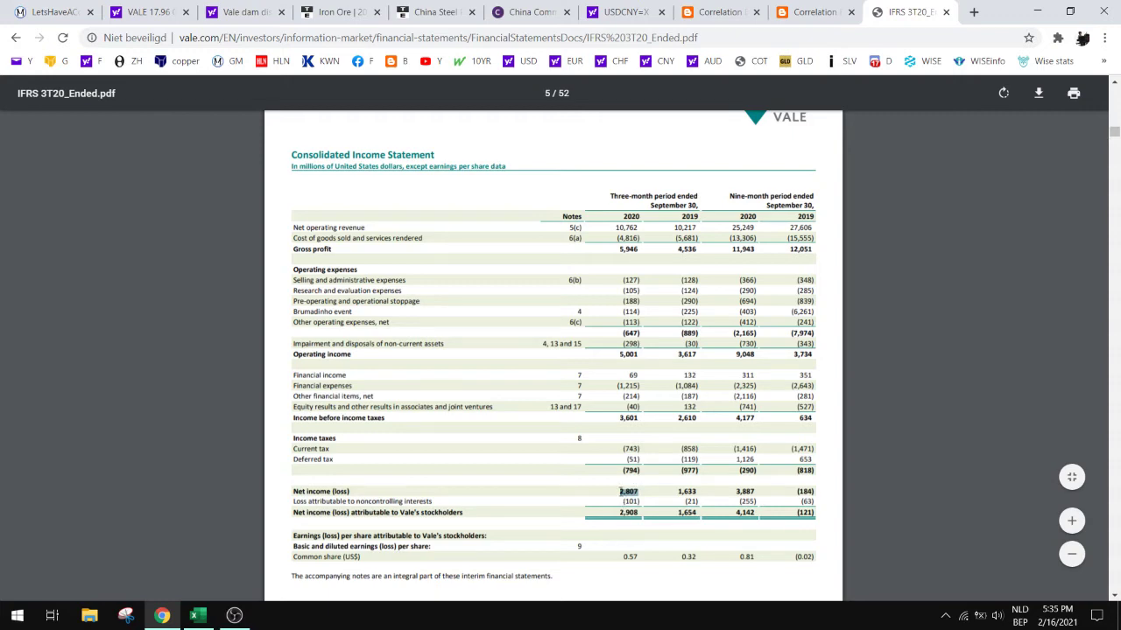
Show the iron ore price chart over 1Y, then highlight the three-month 2020 net income in Vale's income statement again for comparison.
{"action": "left_click", "coordinate": [335, 12]}
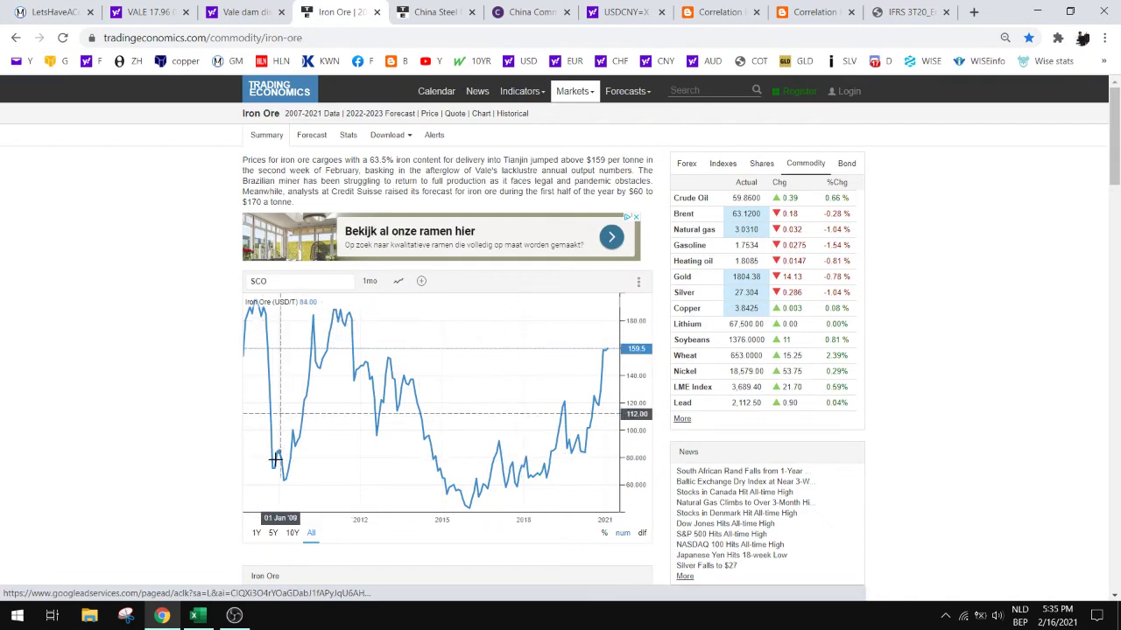
{"action": "left_click", "coordinate": [256, 534]}
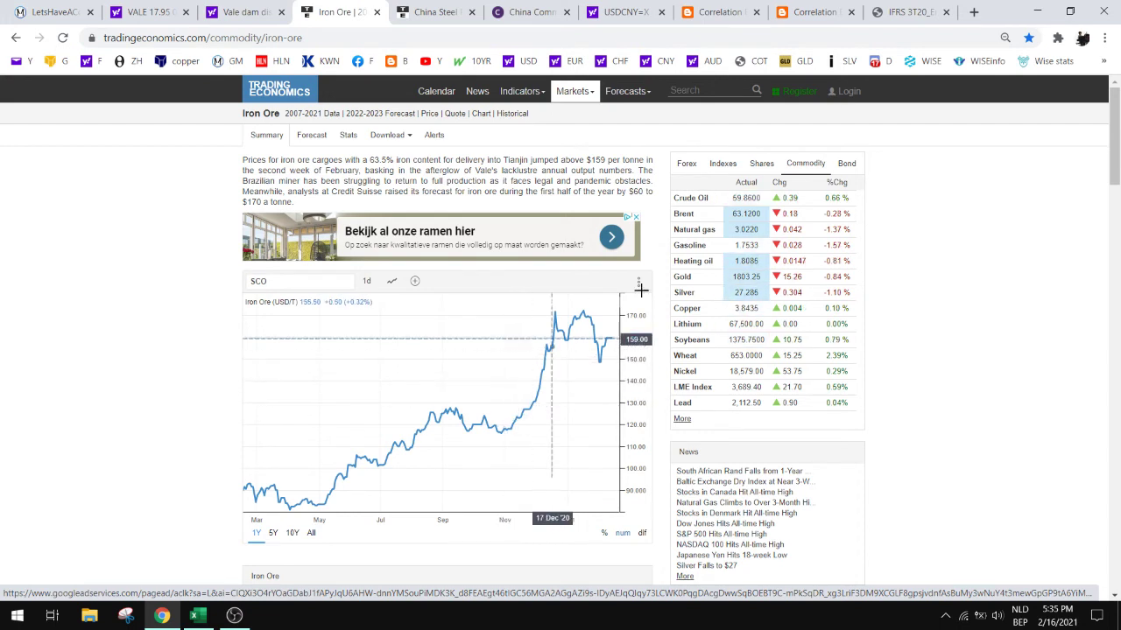
{"action": "left_click", "coordinate": [901, 13]}
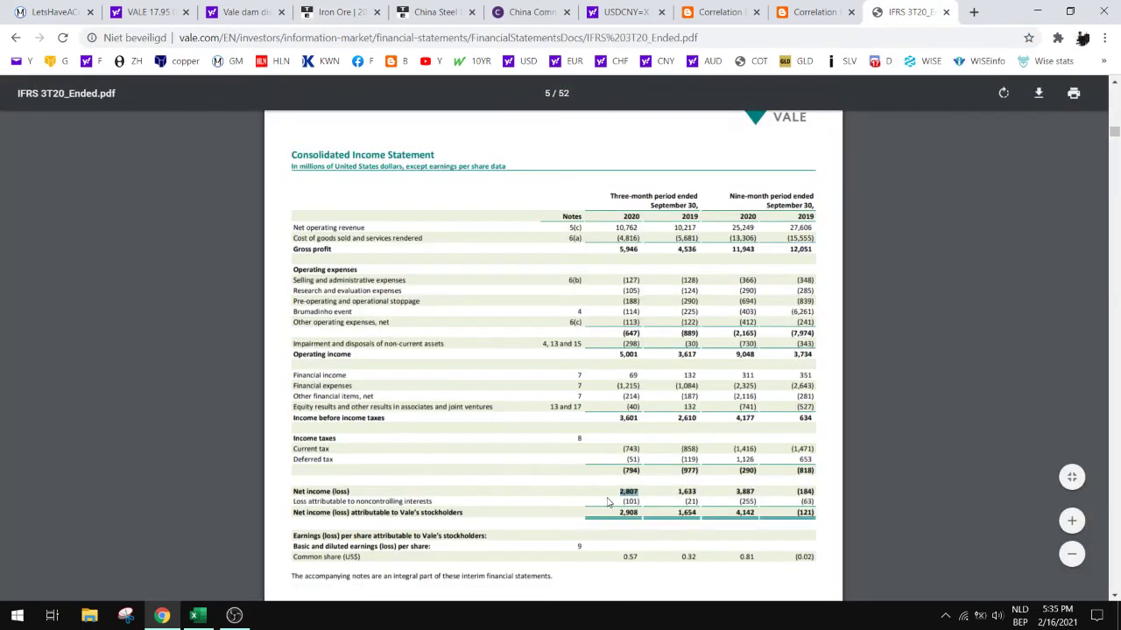
{"action": "left_click", "coordinate": [617, 491]}
{"action": "left_click_drag", "start_coordinate": [638, 490], "coordinate": [617, 491]}
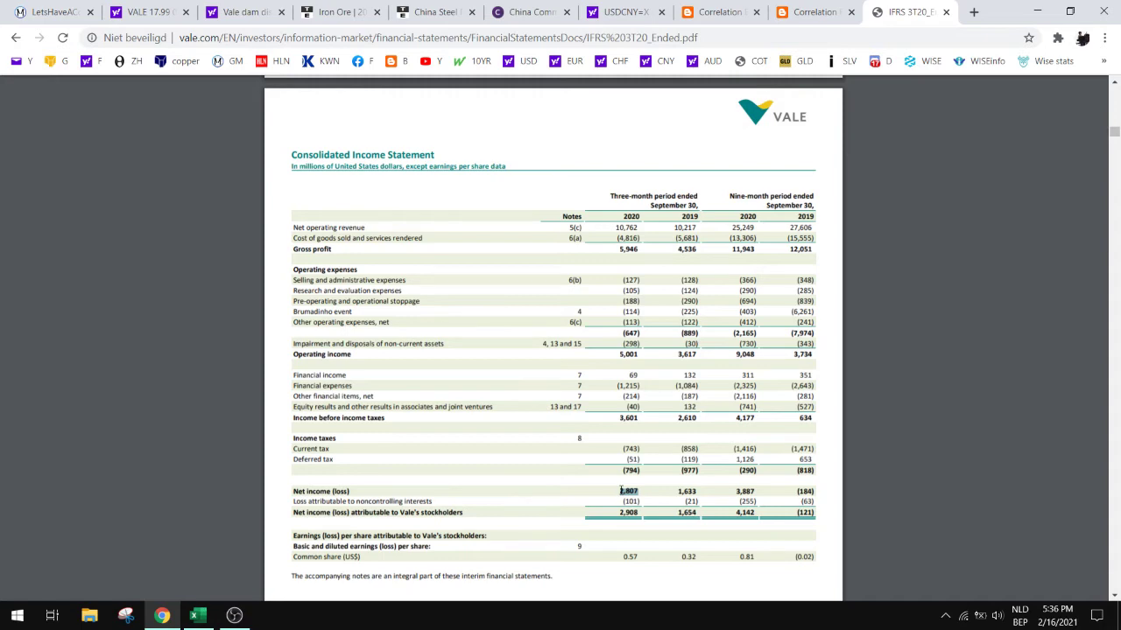
Open Vale's Yahoo Finance quote and highlight its market cap to compare with the quarterly earnings.
{"action": "left_click", "coordinate": [140, 11]}
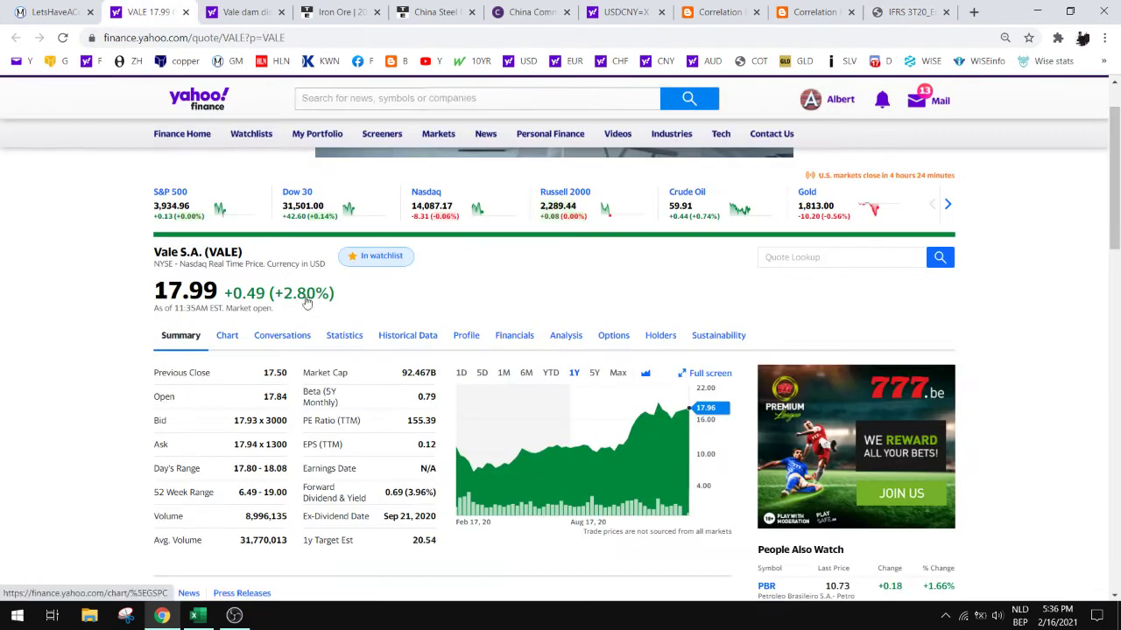
{"action": "left_click_drag", "start_coordinate": [401, 373], "coordinate": [433, 373]}
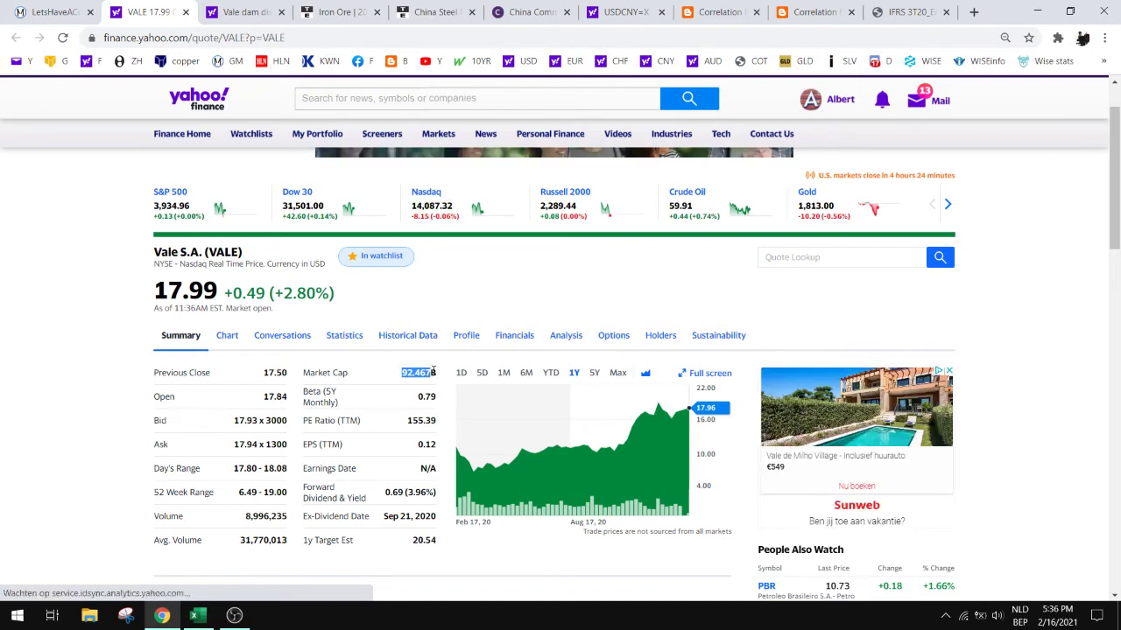
{"action": "left_click_drag", "start_coordinate": [433, 373], "coordinate": [435, 373]}
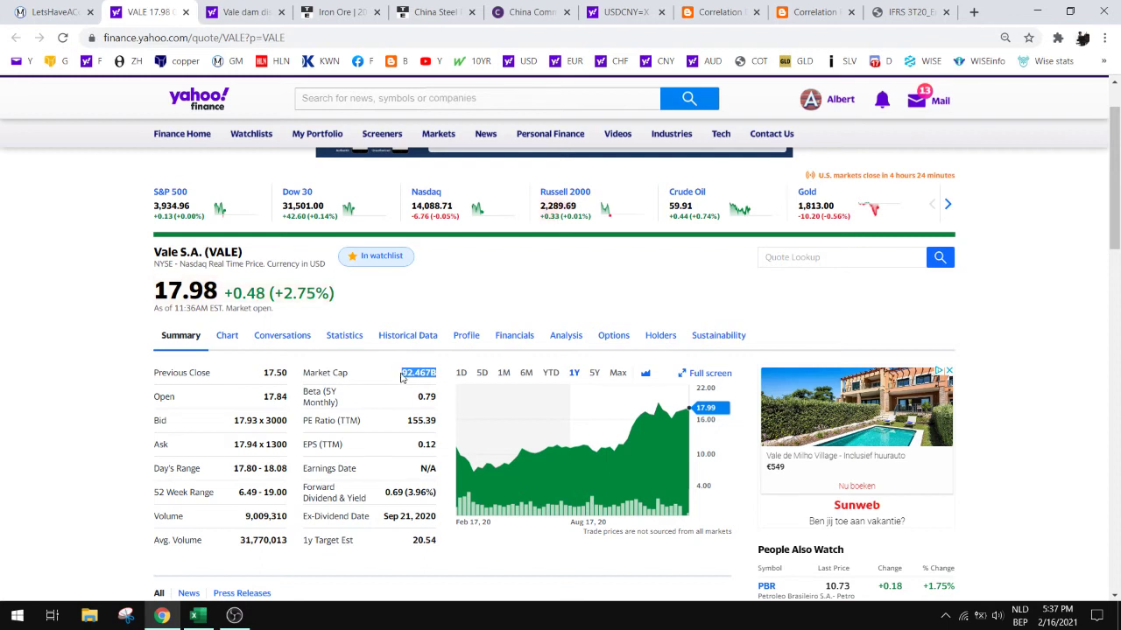
{"action": "left_click", "coordinate": [383, 374]}
Check the related mining stocks under People Also Watch and show Vale's price chart over 5Y.
{"action": "scroll", "coordinate": [749, 288], "scroll_direction": "down", "scroll_amount": 2}
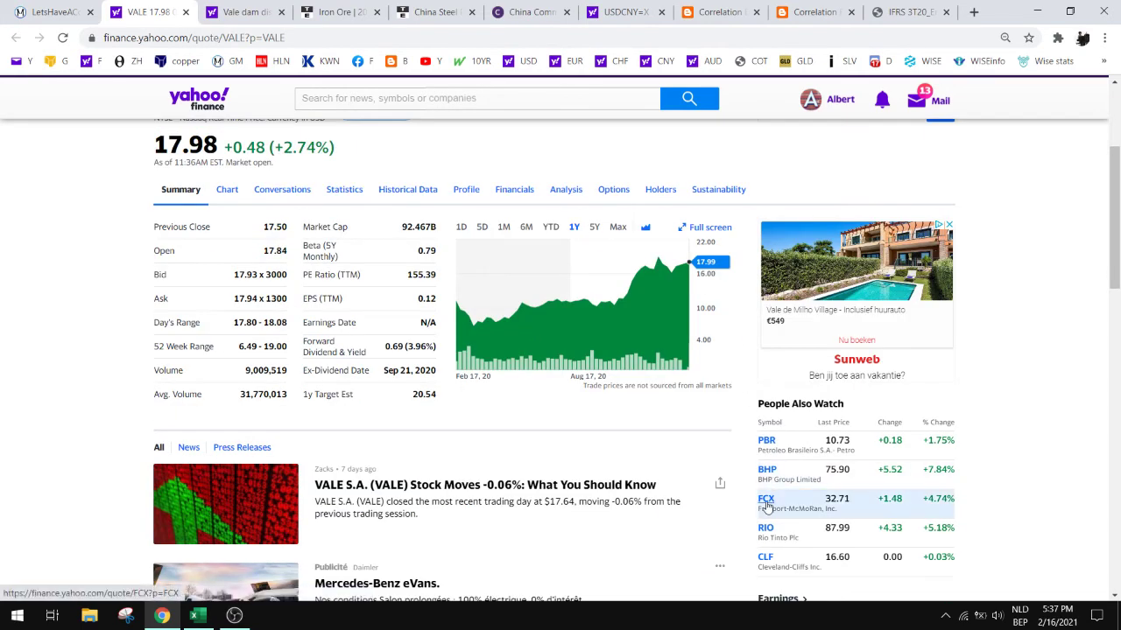
{"action": "scroll", "coordinate": [748, 443], "scroll_direction": "up", "scroll_amount": 1}
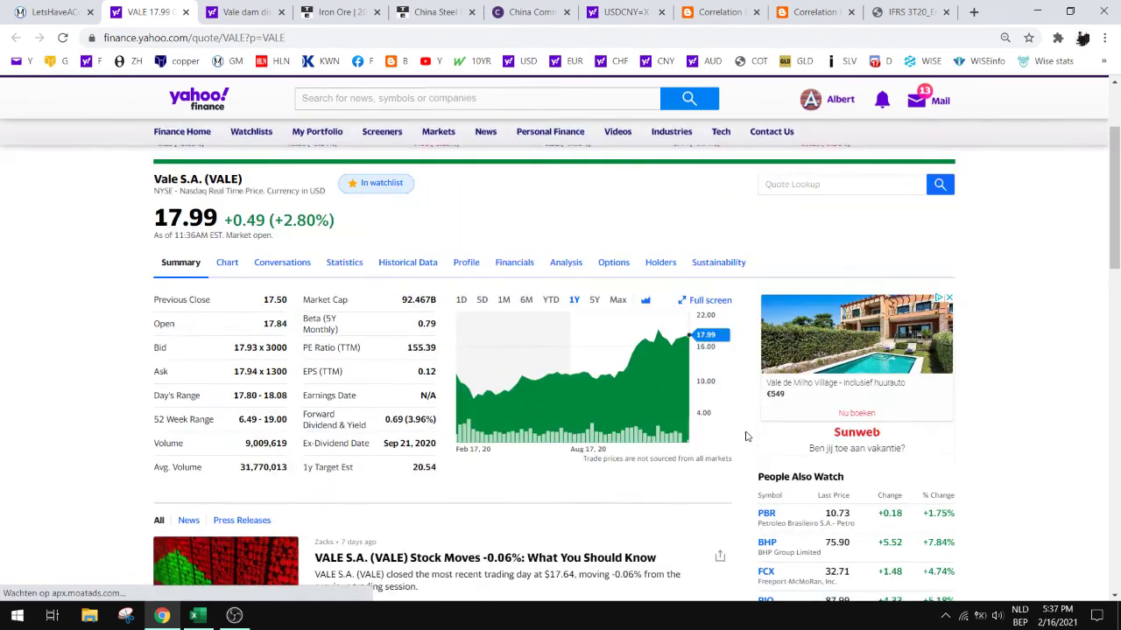
{"action": "left_click", "coordinate": [595, 301]}
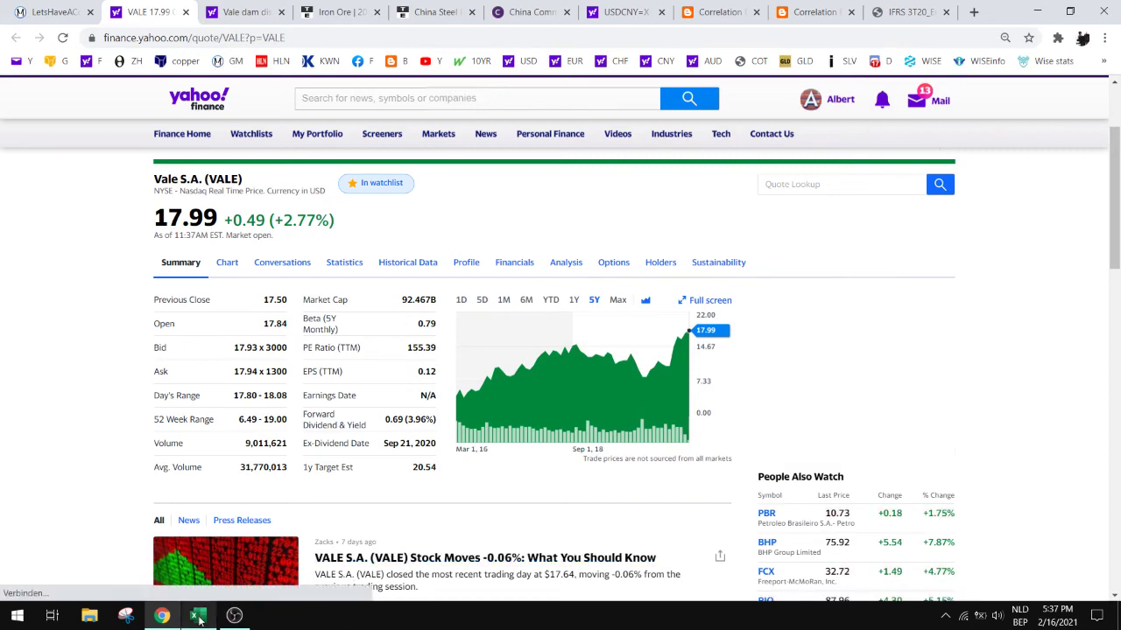
Switch to the Miners workbook in Excel and review the 2020 tonnage, price, revenue and revenue breakdown figures on the VALE sheet.
{"action": "key", "text": "alt+Tab"}
{"action": "left_click", "coordinate": [550, 300]}
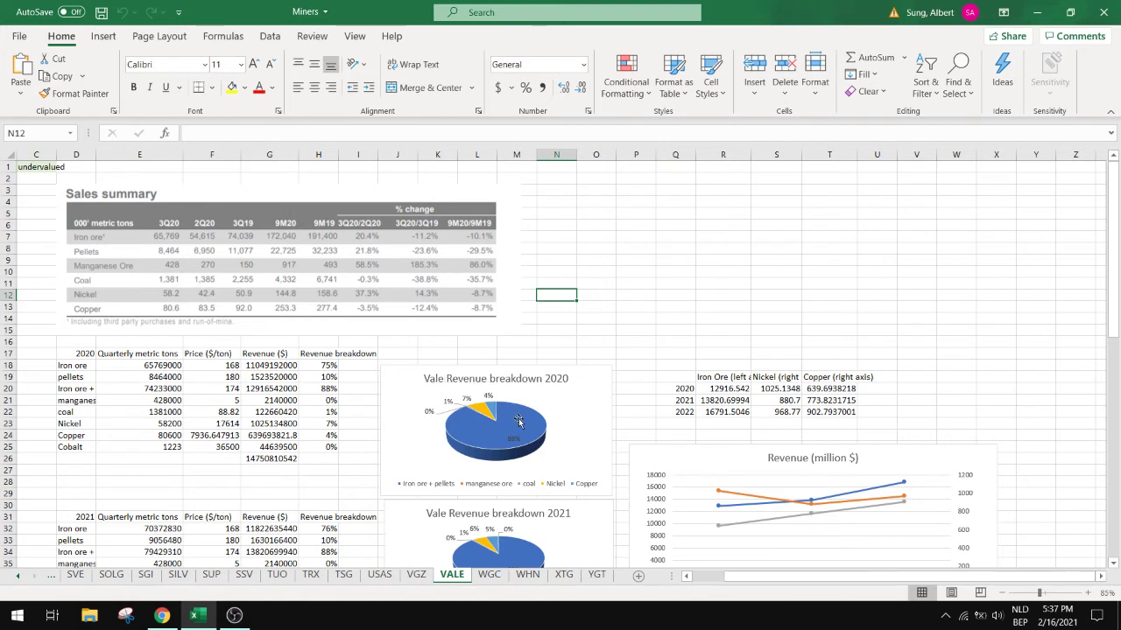
{"action": "mouse_move", "coordinate": [509, 446]}
{"action": "left_click", "coordinate": [151, 365]}
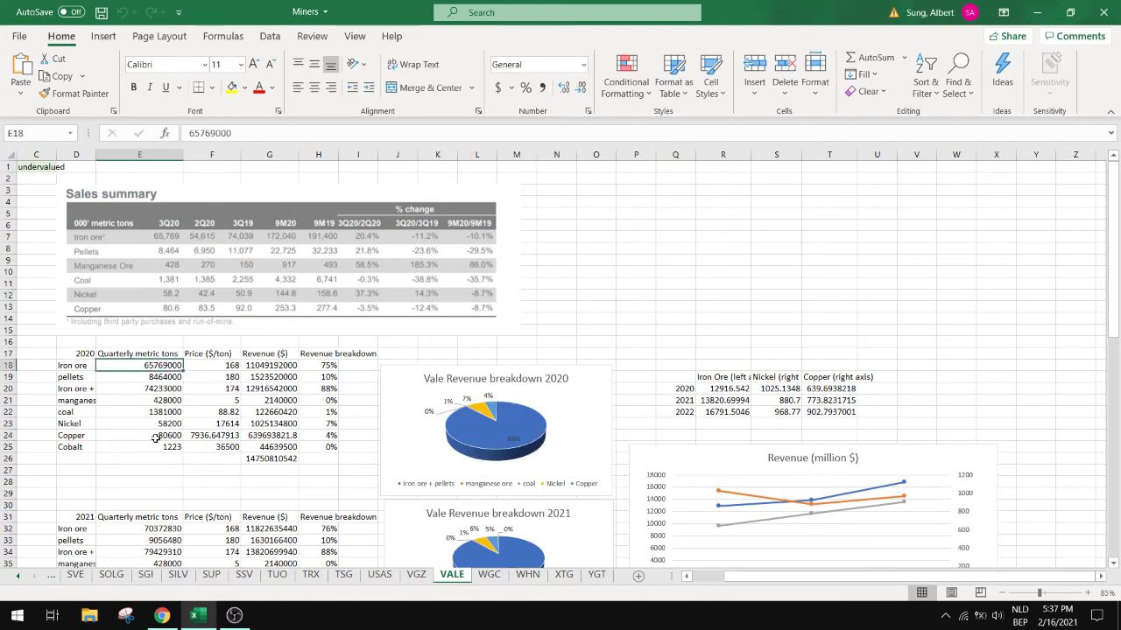
{"action": "left_click", "coordinate": [156, 446]}
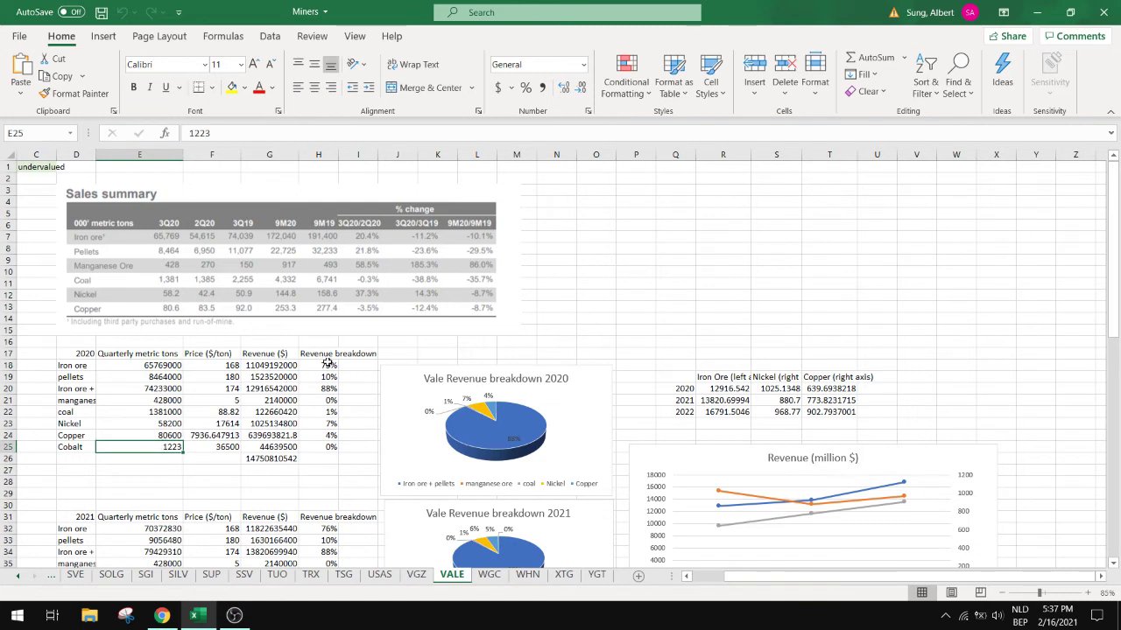
{"action": "left_click", "coordinate": [200, 367]}
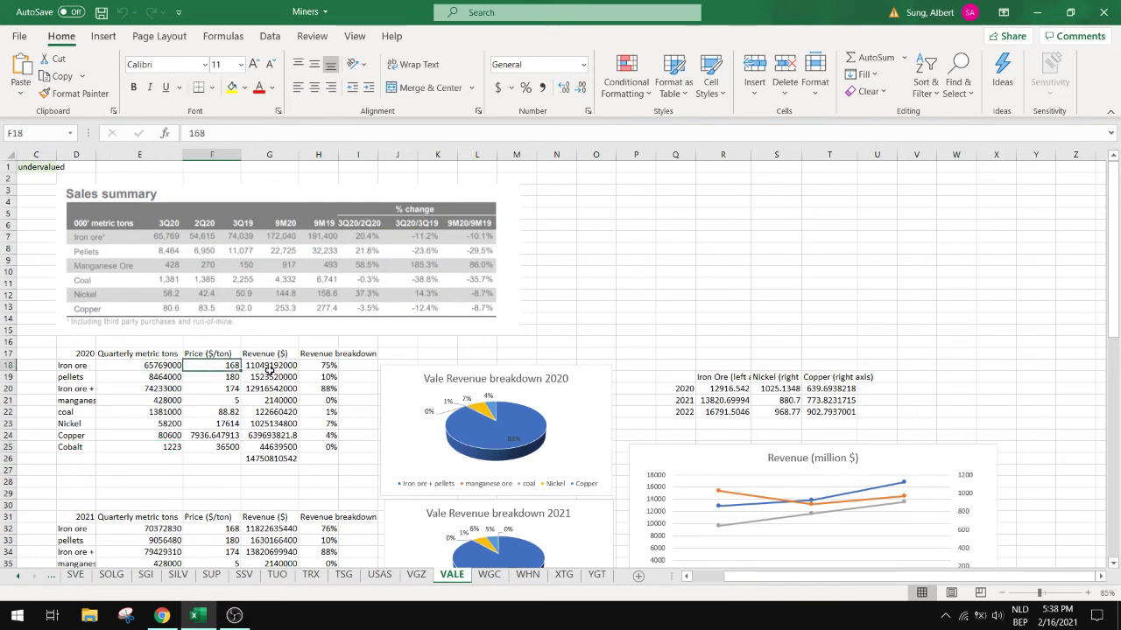
{"action": "left_click", "coordinate": [272, 368]}
{"action": "left_click", "coordinate": [319, 365]}
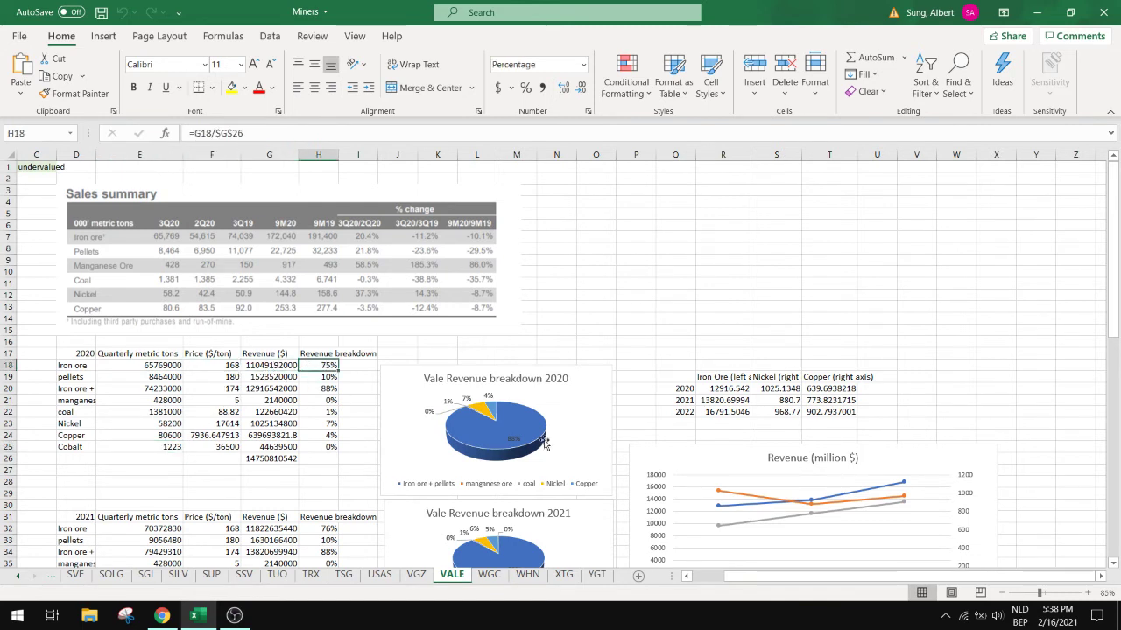
{"action": "mouse_move", "coordinate": [483, 409]}
{"action": "left_click", "coordinate": [323, 415]}
Compare the 2021 and 2022 revenue tables and pie charts with the 2020 breakdown.
{"action": "scroll", "coordinate": [323, 415], "scroll_direction": "down", "scroll_amount": 3}
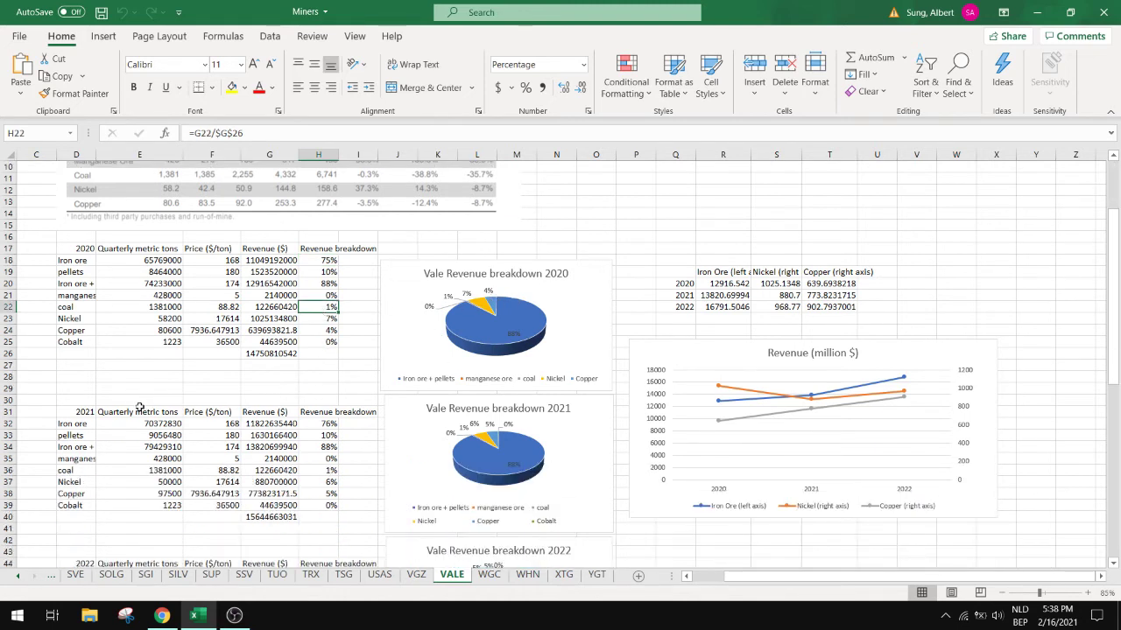
{"action": "left_click", "coordinate": [87, 413]}
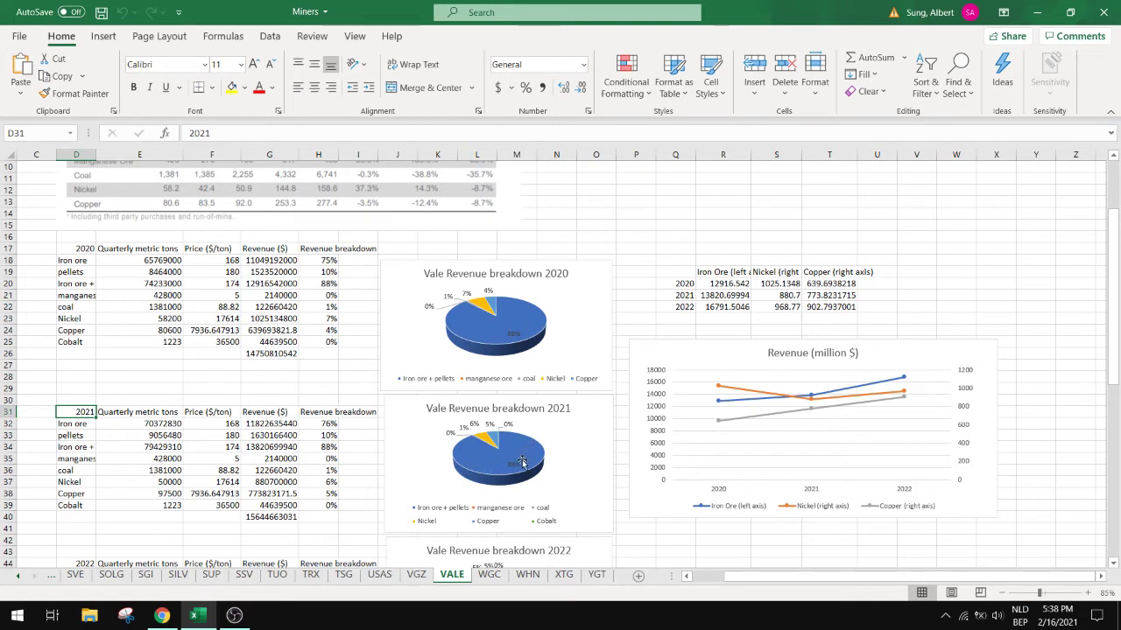
{"action": "mouse_move", "coordinate": [525, 457]}
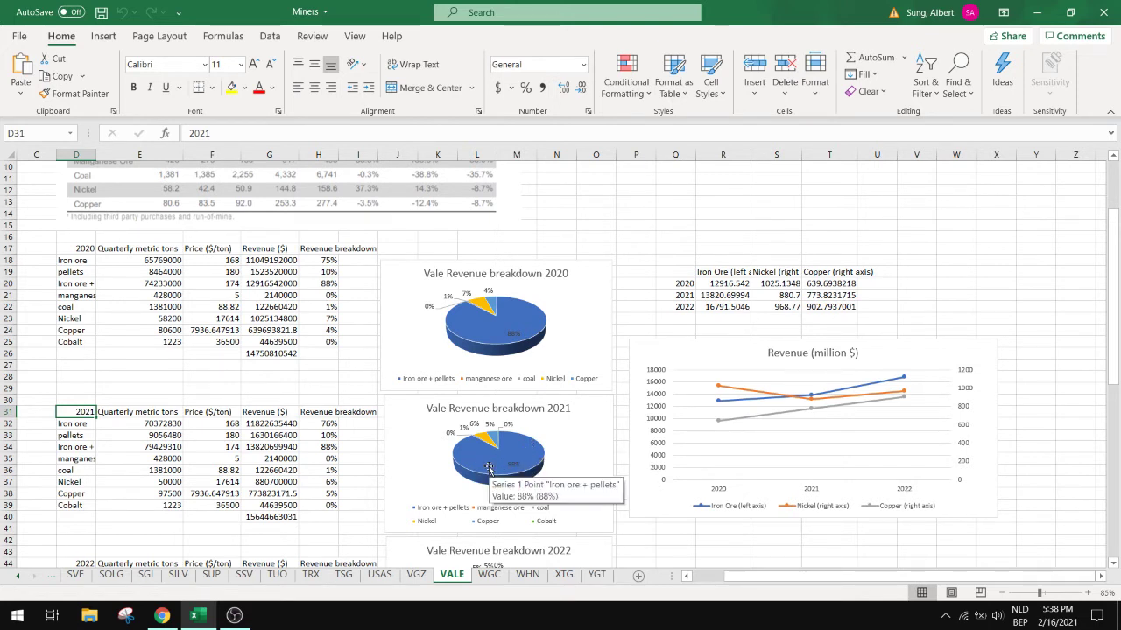
{"action": "scroll", "coordinate": [488, 442], "scroll_direction": "down", "scroll_amount": 3}
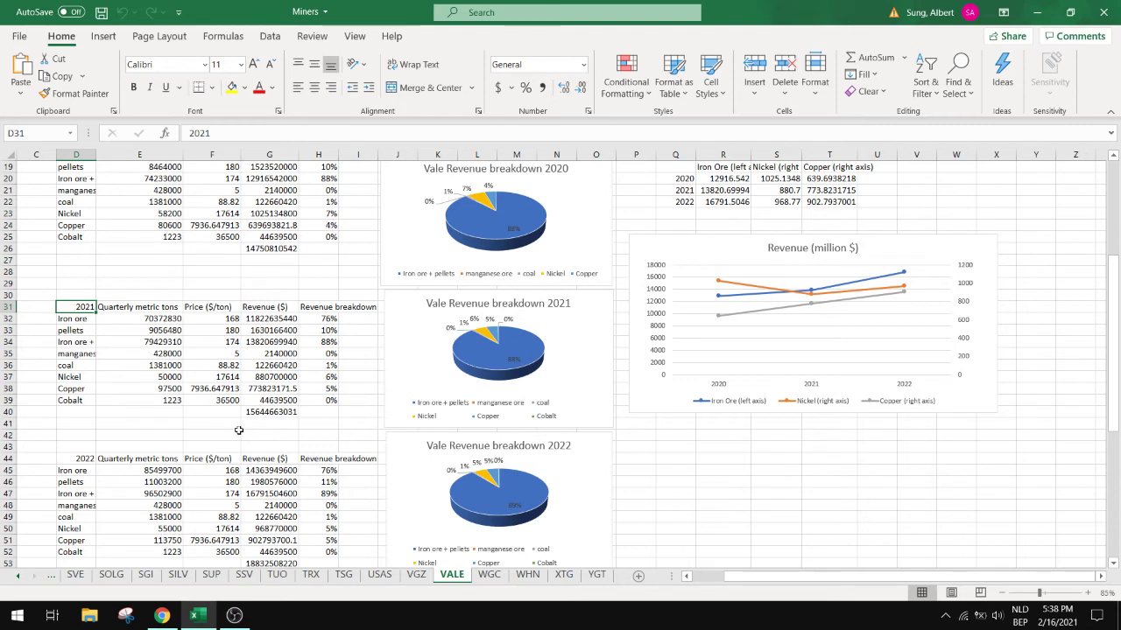
{"action": "scroll", "coordinate": [238, 430], "scroll_direction": "up", "scroll_amount": 1}
{"action": "scroll", "coordinate": [238, 430], "scroll_direction": "down", "scroll_amount": 1}
{"action": "scroll", "coordinate": [430, 472], "scroll_direction": "up", "scroll_amount": 3}
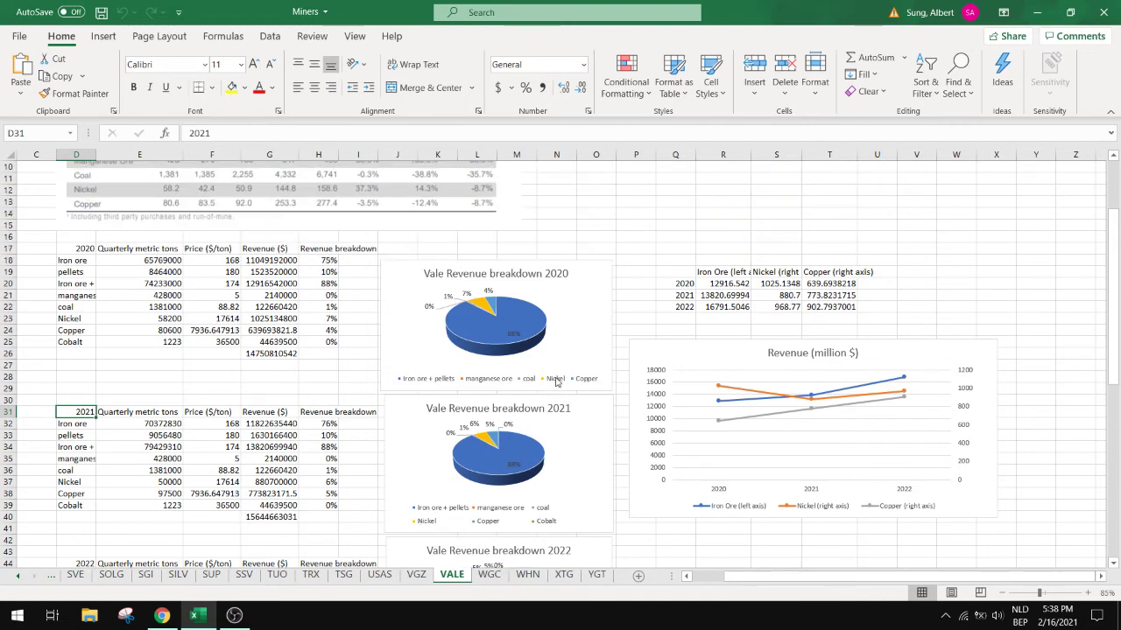
Examine the Revenue (million $) chart from 2020 to 2022, highlighting the copper series and the iron ore series.
{"action": "left_click", "coordinate": [918, 356]}
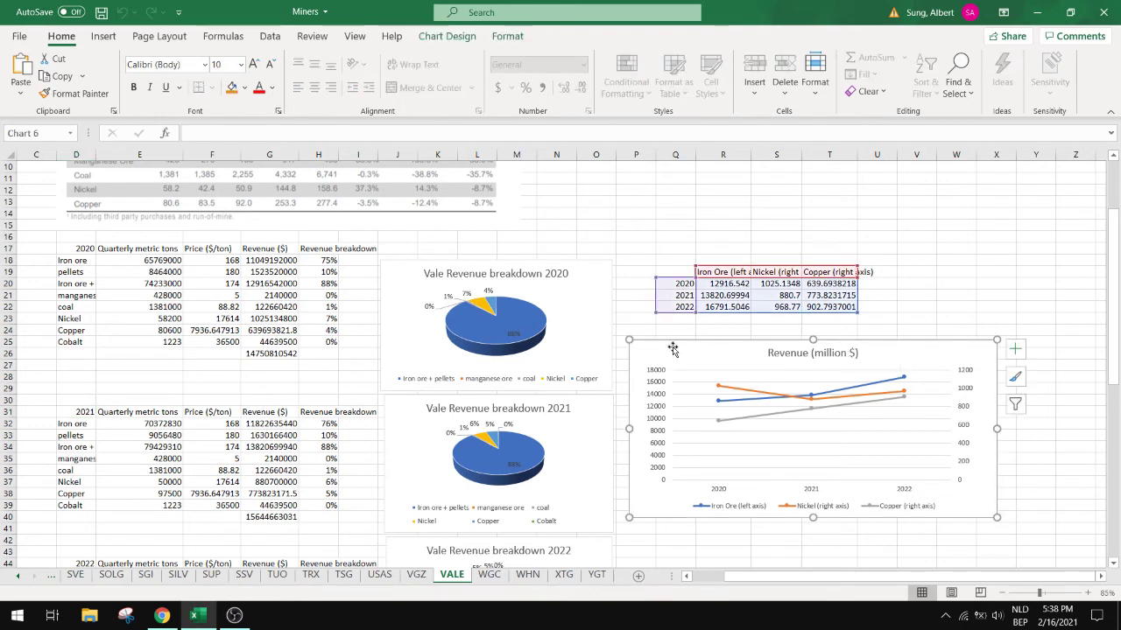
{"action": "left_click", "coordinate": [898, 310]}
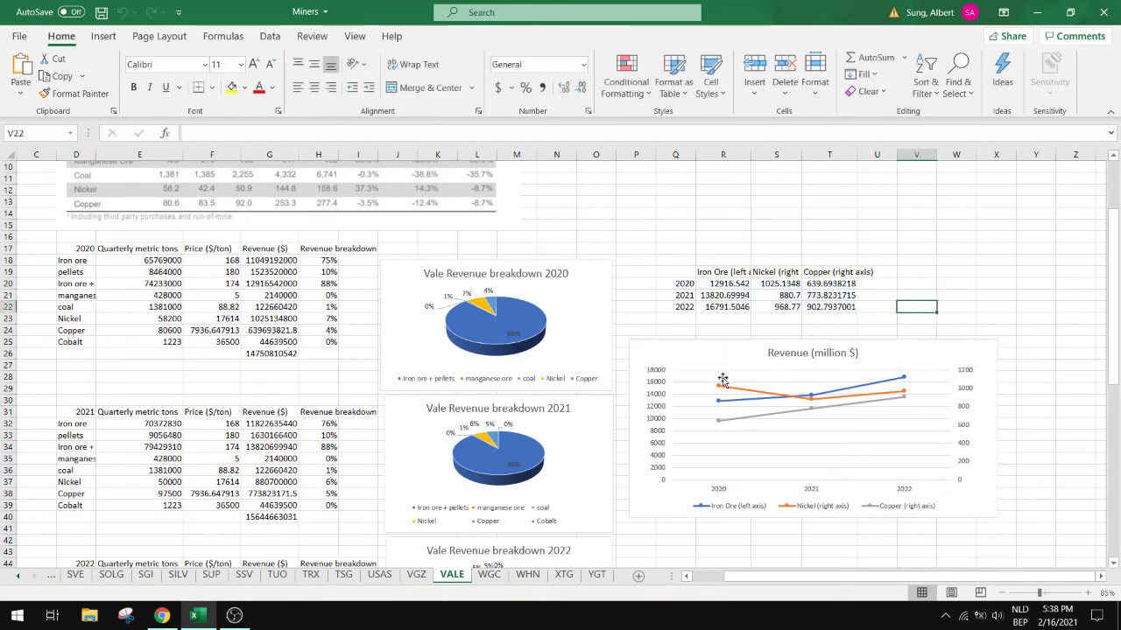
{"action": "mouse_move", "coordinate": [719, 390]}
{"action": "left_click", "coordinate": [719, 424]}
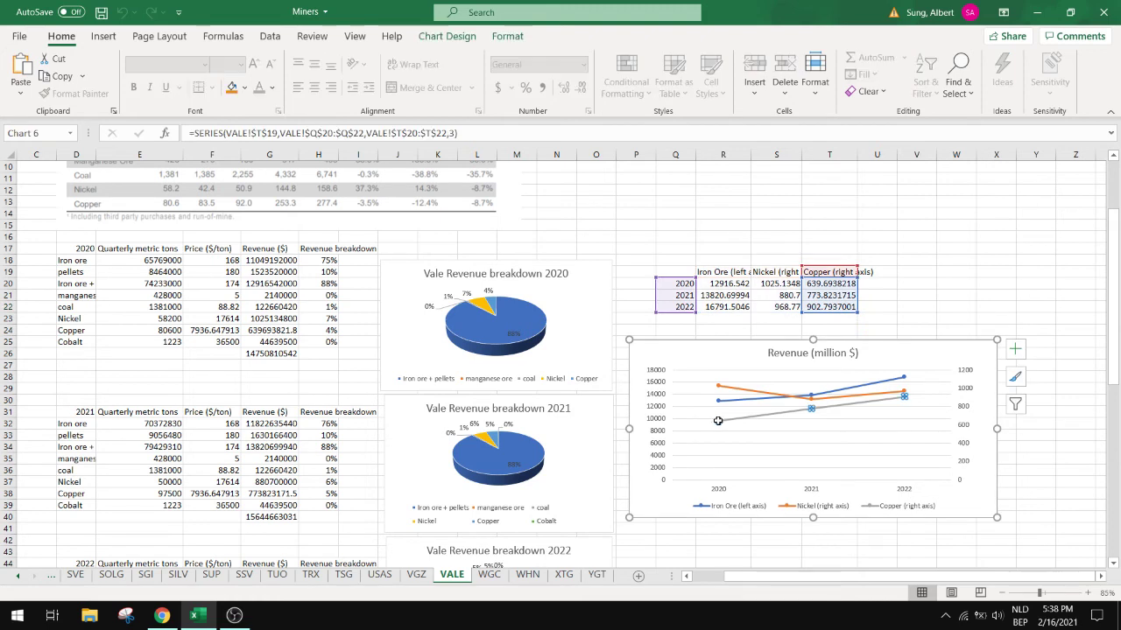
{"action": "mouse_move", "coordinate": [719, 420]}
{"action": "mouse_move", "coordinate": [905, 396]}
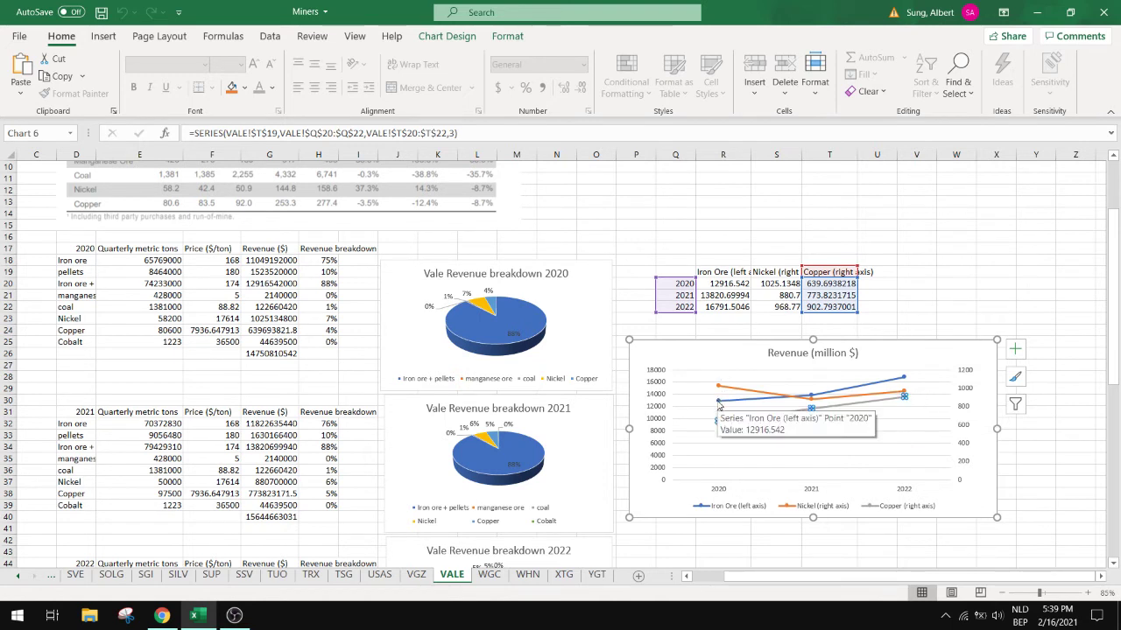
{"action": "left_click", "coordinate": [718, 402]}
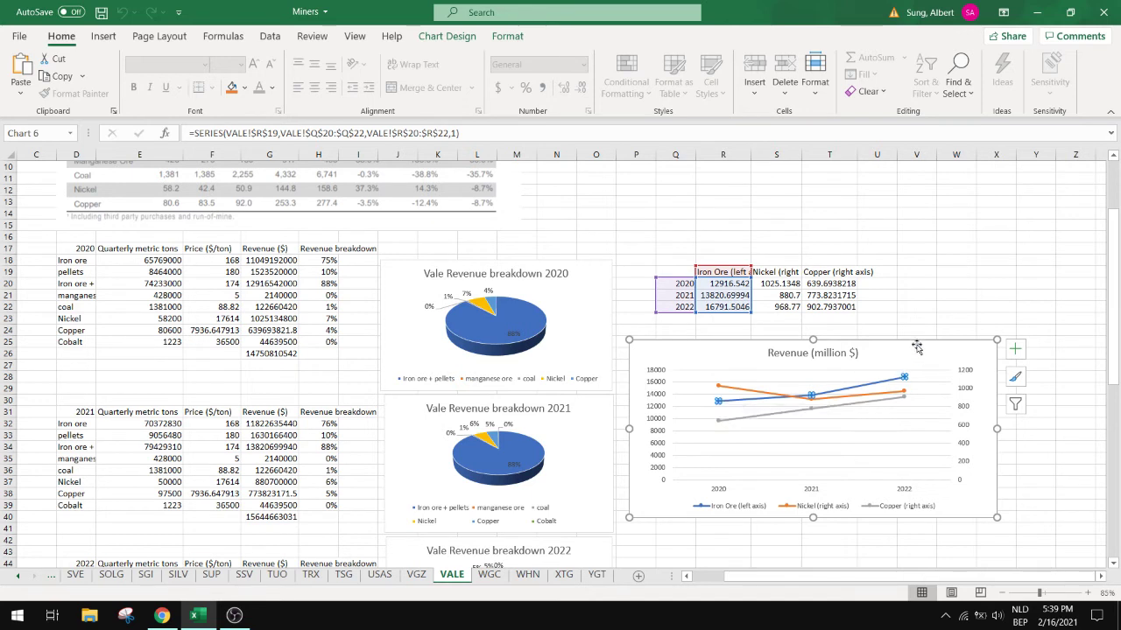
{"action": "left_click", "coordinate": [923, 312]}
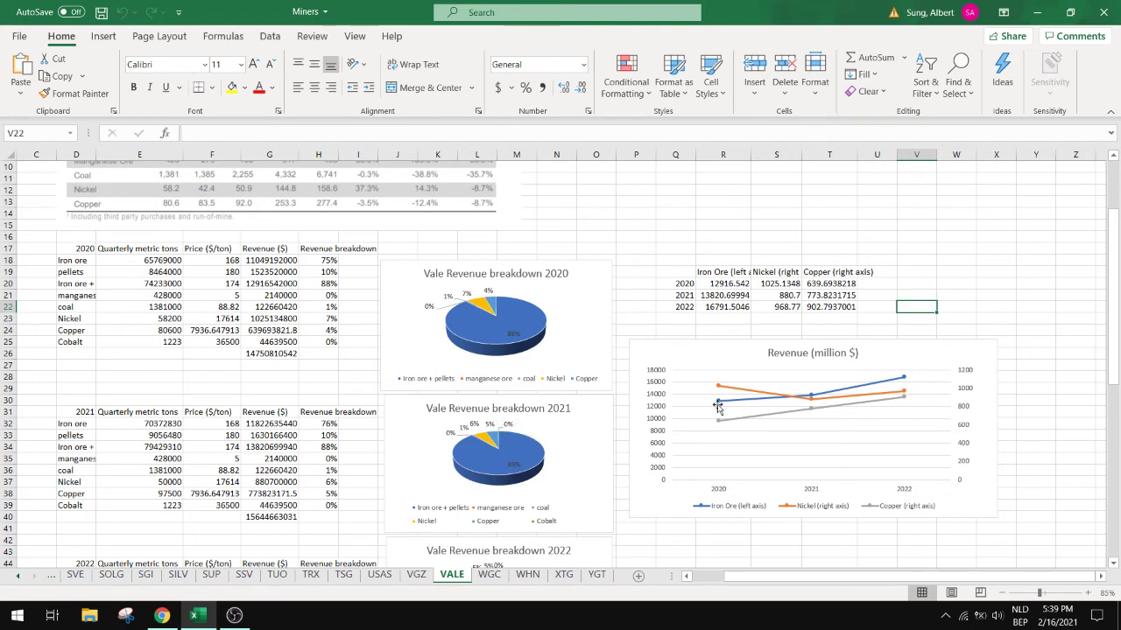
{"action": "mouse_move", "coordinate": [720, 407]}
Switch back to Chrome and recheck Vale's quote, the iron ore price, China steel production and the floor space under construction data.
{"action": "left_click", "coordinate": [162, 615]}
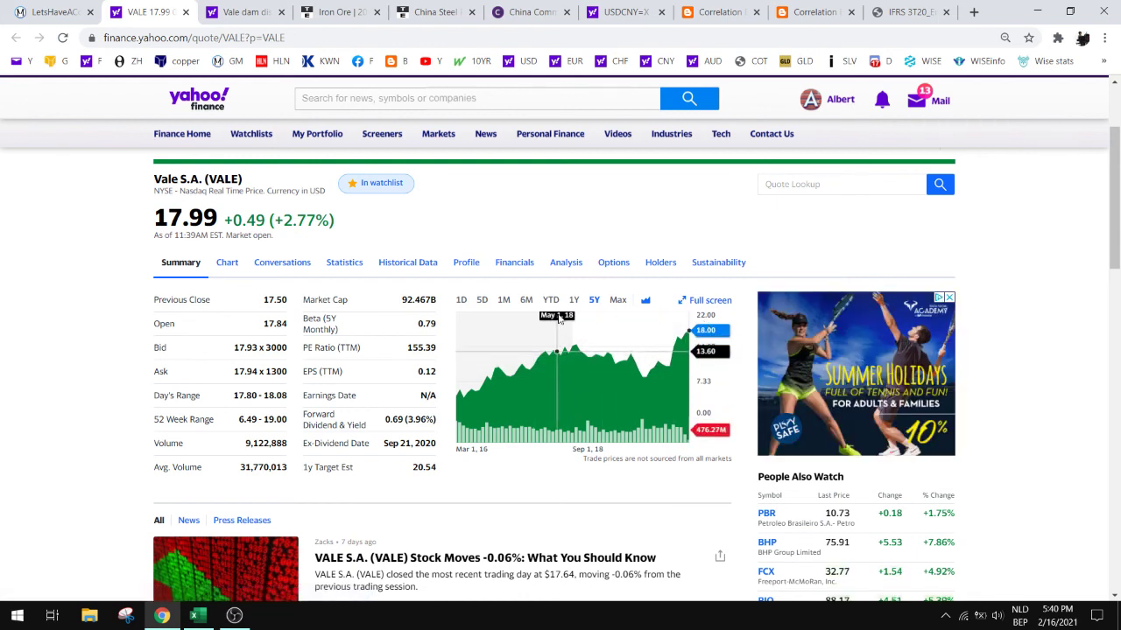
{"action": "left_click", "coordinate": [333, 6]}
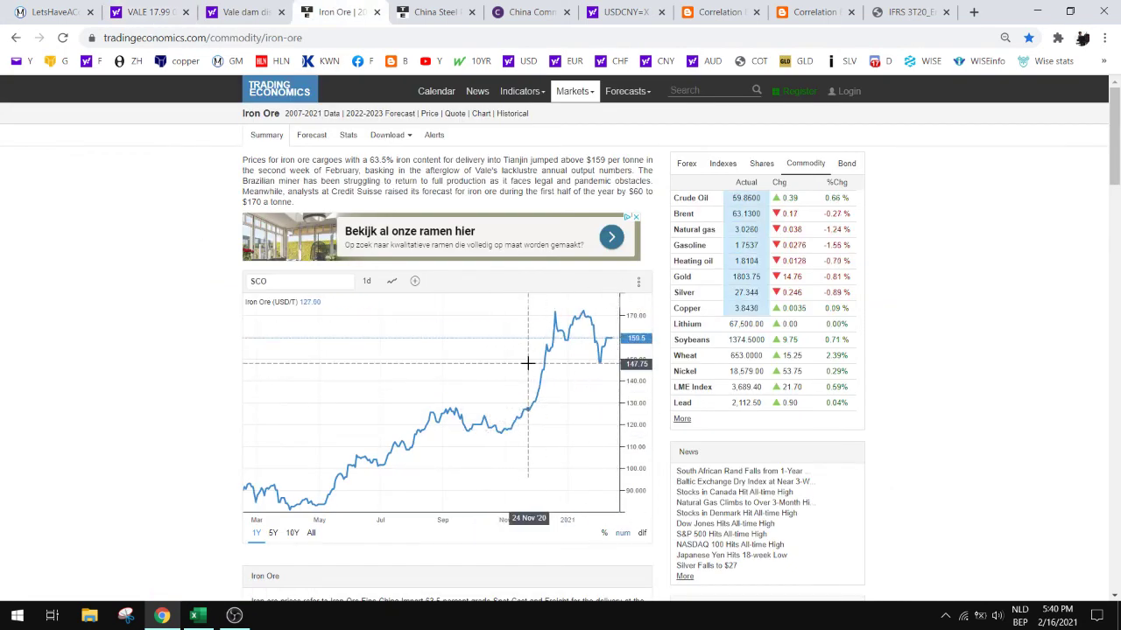
{"action": "left_click", "coordinate": [440, 11]}
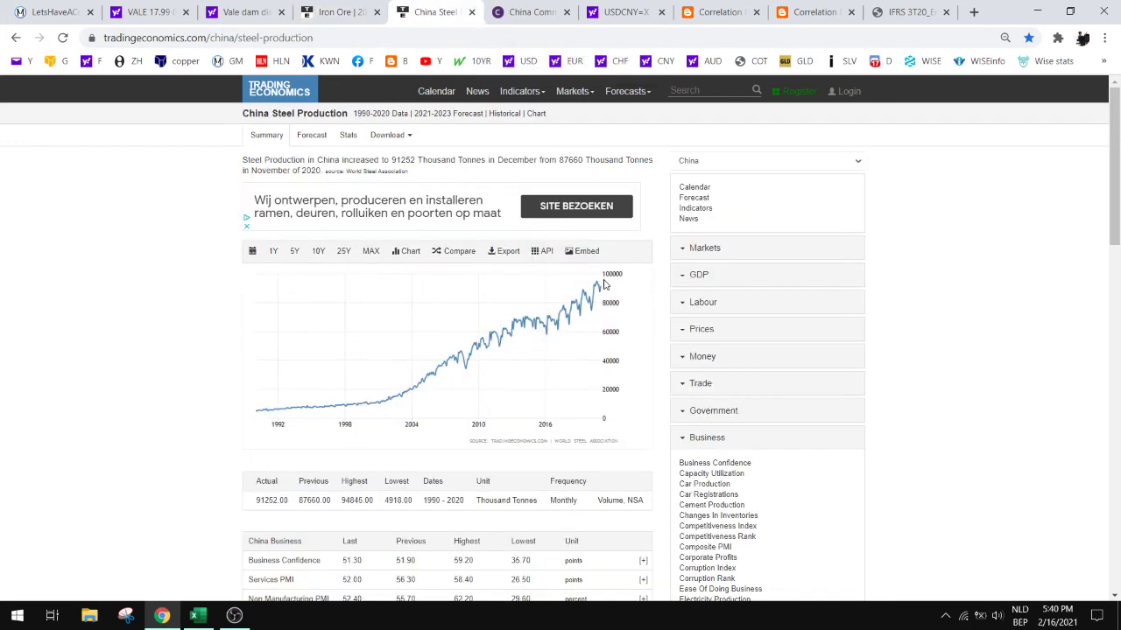
{"action": "left_click", "coordinate": [528, 14]}
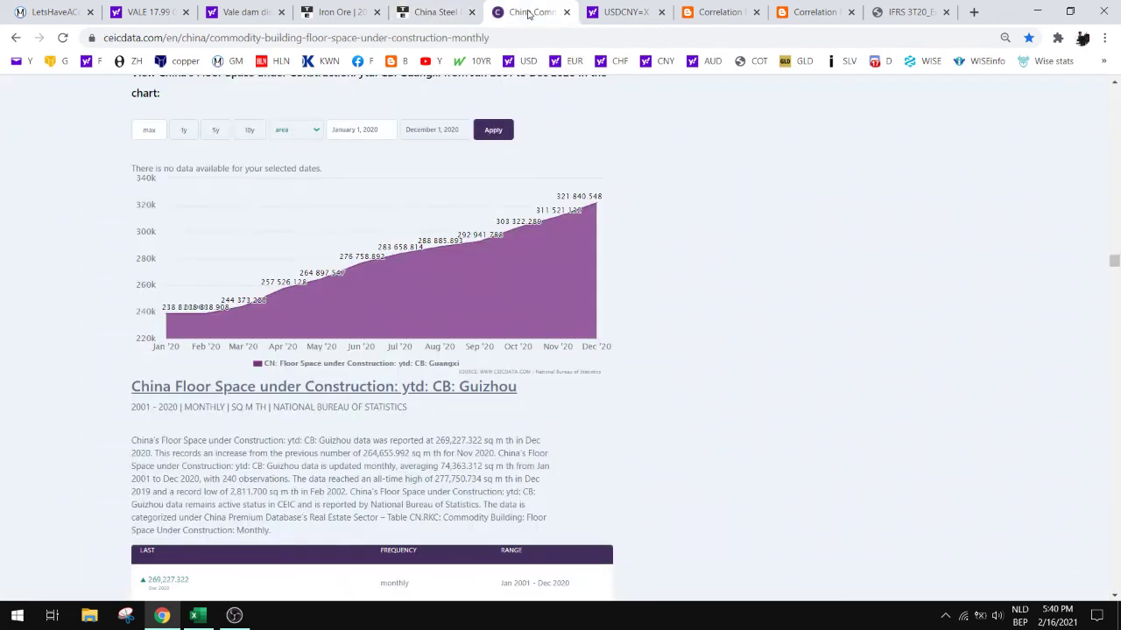
Search the Correlation Economics blog for "china power" and sort the resulting posts by date.
{"action": "left_click", "coordinate": [709, 16]}
{"action": "scroll", "coordinate": [682, 215], "scroll_direction": "up", "scroll_amount": 15}
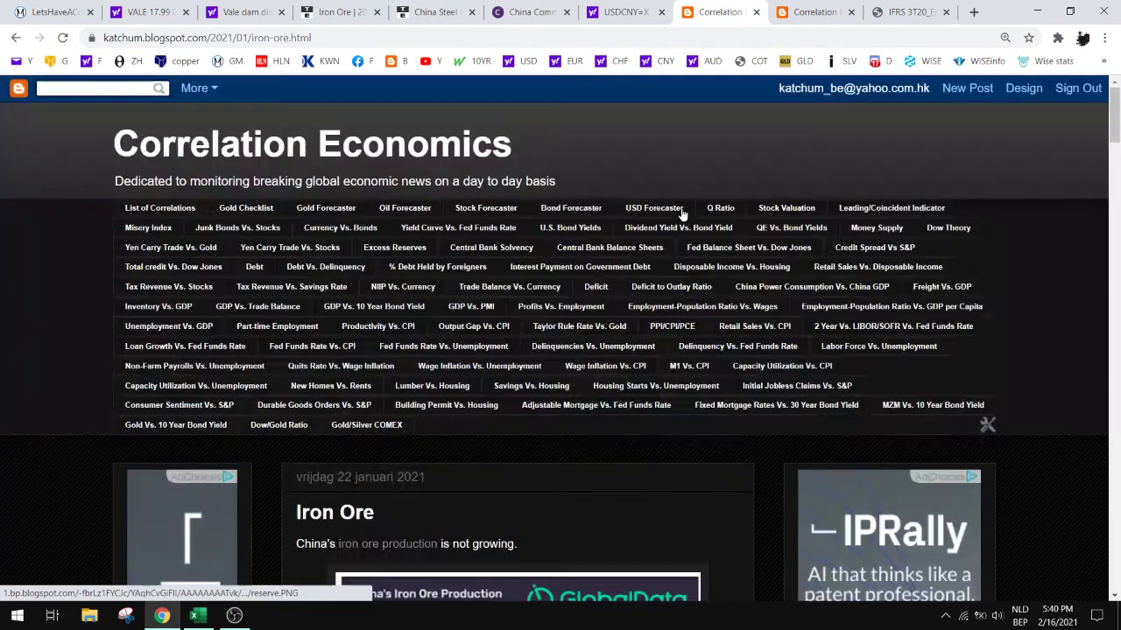
{"action": "left_click", "coordinate": [124, 86]}
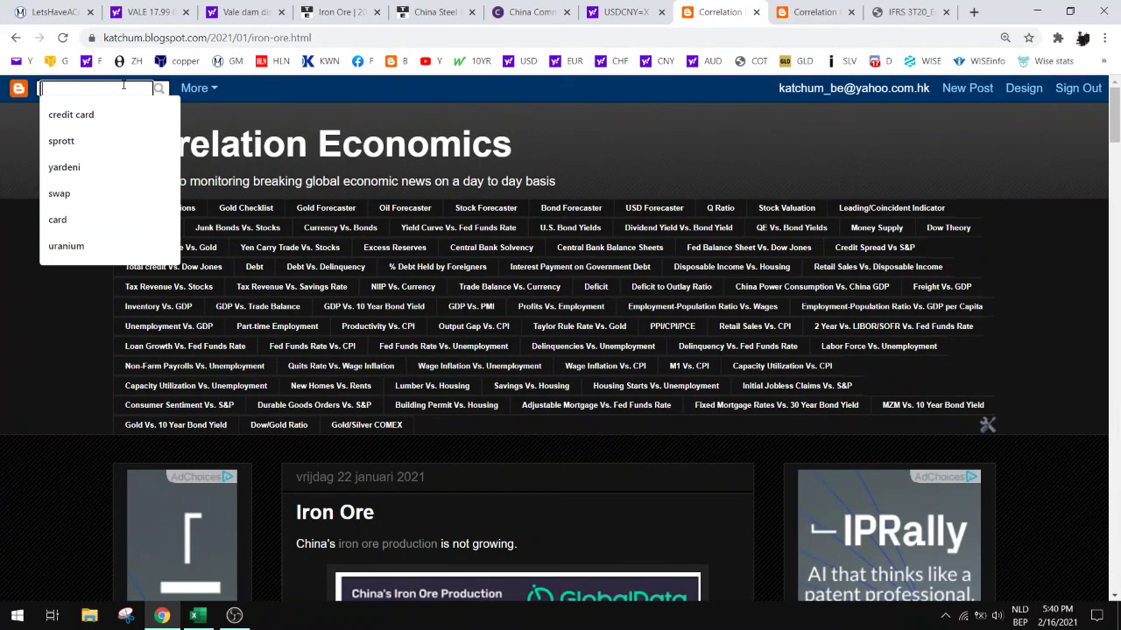
{"action": "type", "text": "china power"}
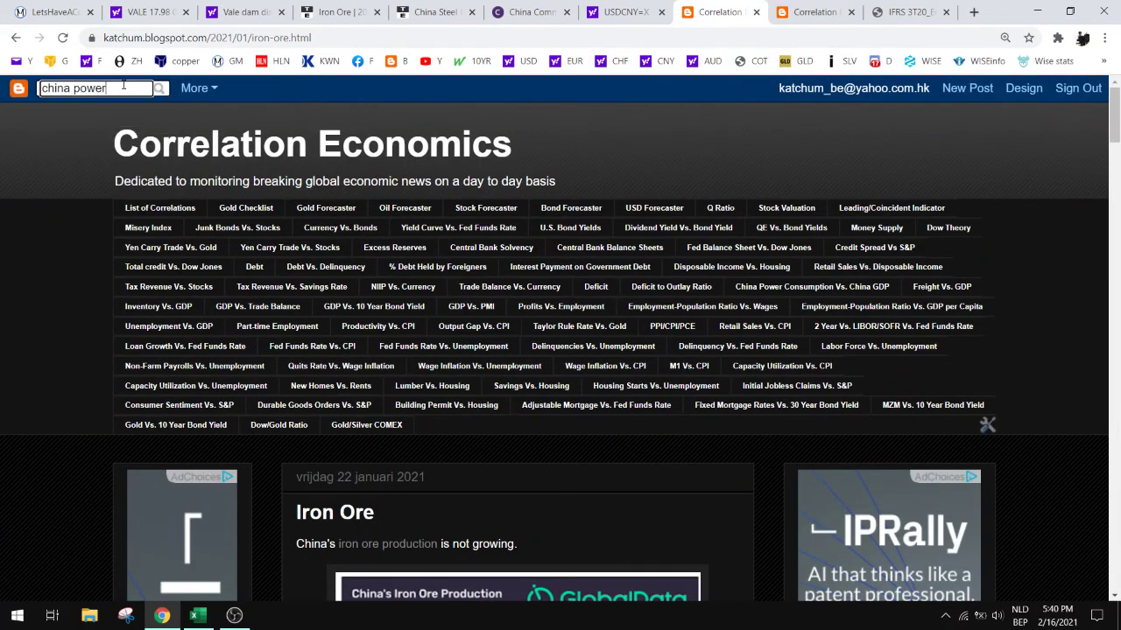
{"action": "key", "text": "Return"}
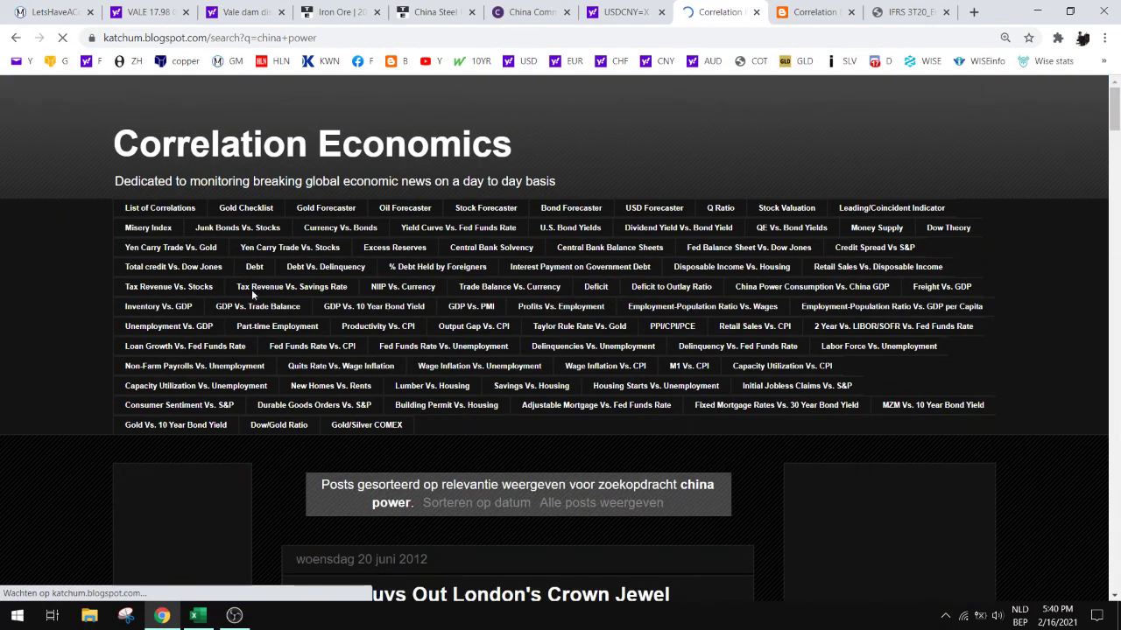
{"action": "scroll", "coordinate": [451, 441], "scroll_direction": "down", "scroll_amount": 1}
{"action": "left_click", "coordinate": [451, 429]}
{"action": "scroll", "coordinate": [517, 421], "scroll_direction": "down", "scroll_amount": 3}
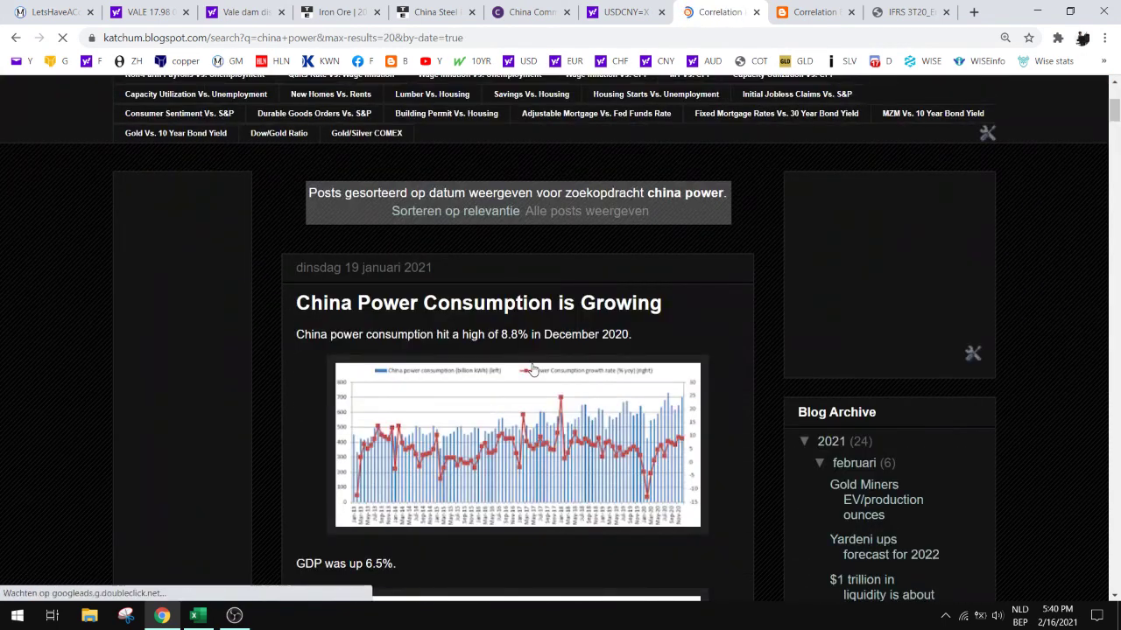
Enlarge the China power consumption chart and the GDP growth versus power consumption chart, then close the image viewer.
{"action": "left_click", "coordinate": [518, 421]}
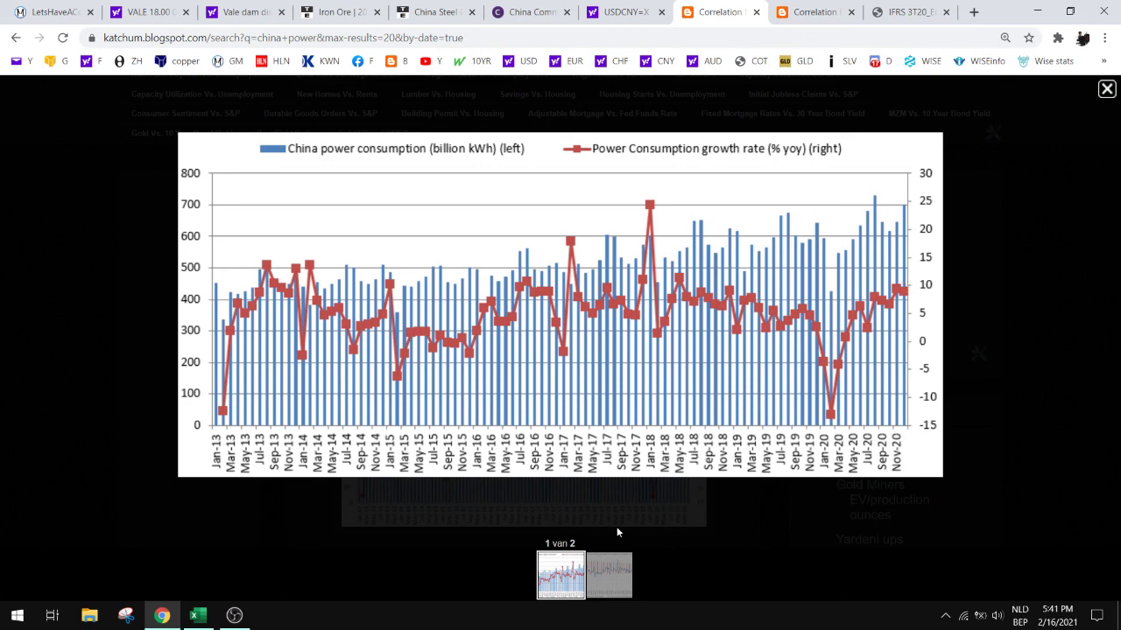
{"action": "left_click", "coordinate": [613, 575]}
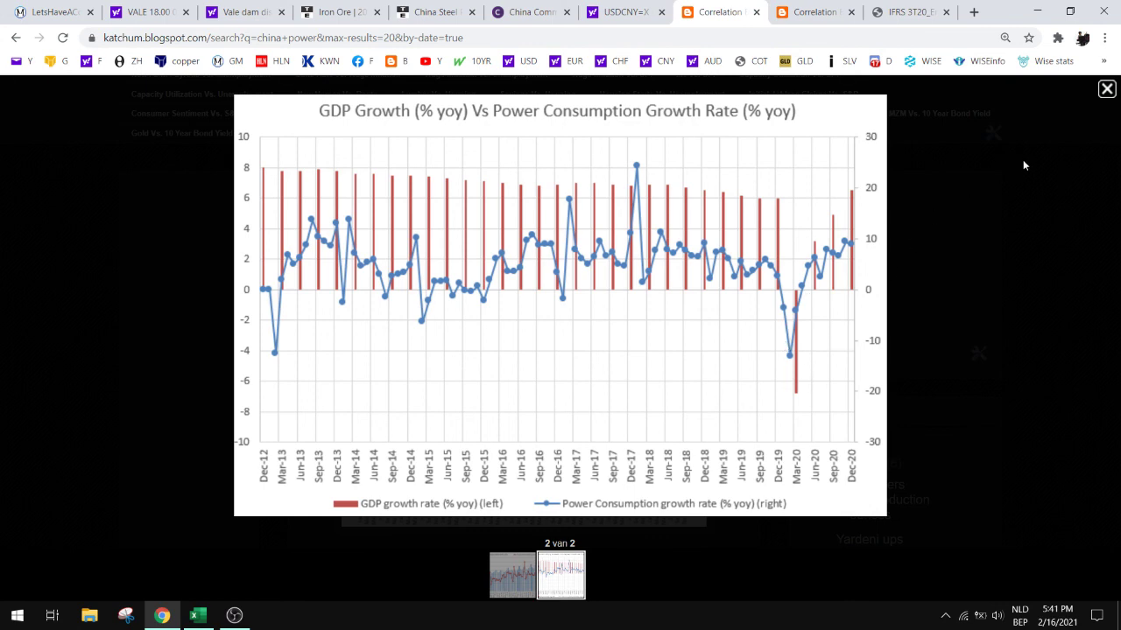
{"action": "left_click", "coordinate": [1106, 91]}
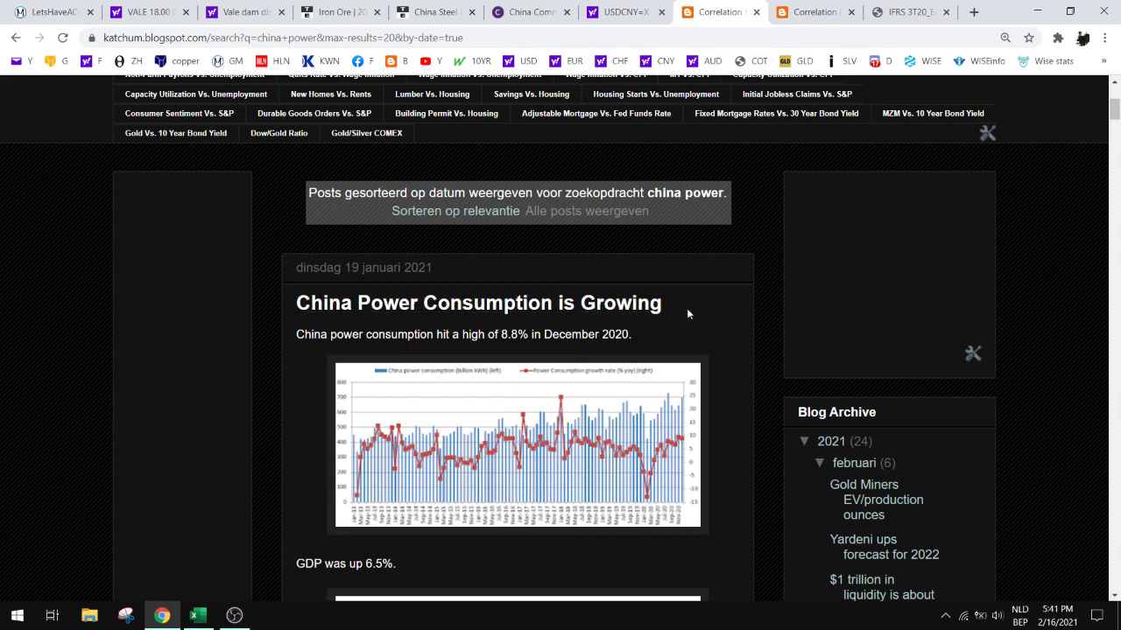
Return to Vale's Yahoo Finance quote and show its price chart over 5D, 1M and 6M.
{"action": "left_click", "coordinate": [158, 12]}
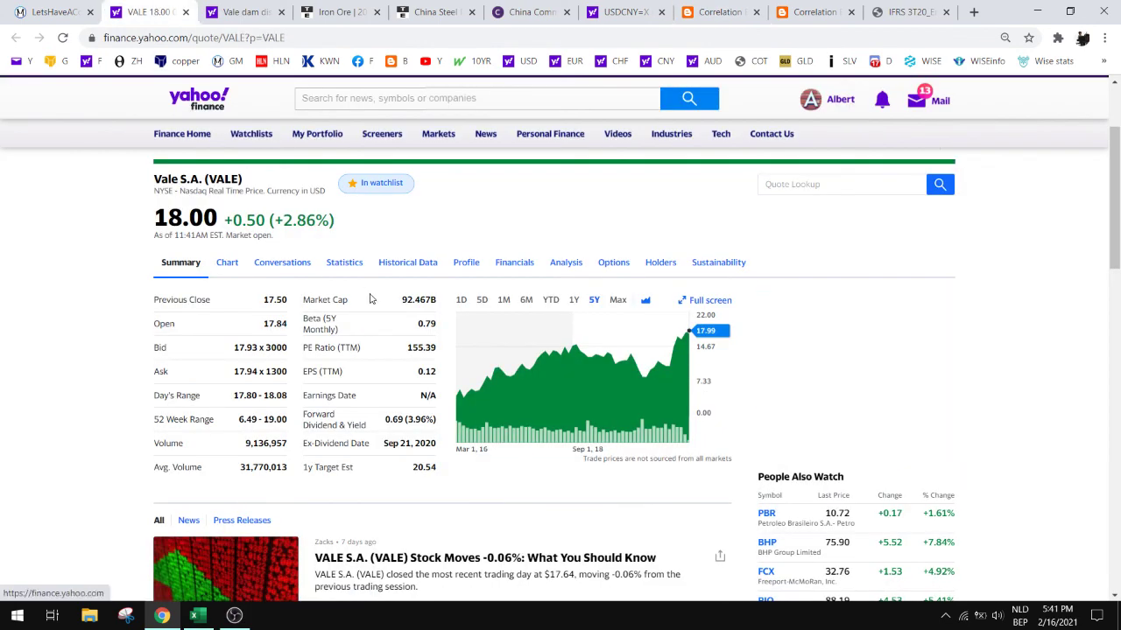
{"action": "left_click", "coordinate": [482, 301]}
{"action": "left_click", "coordinate": [503, 301]}
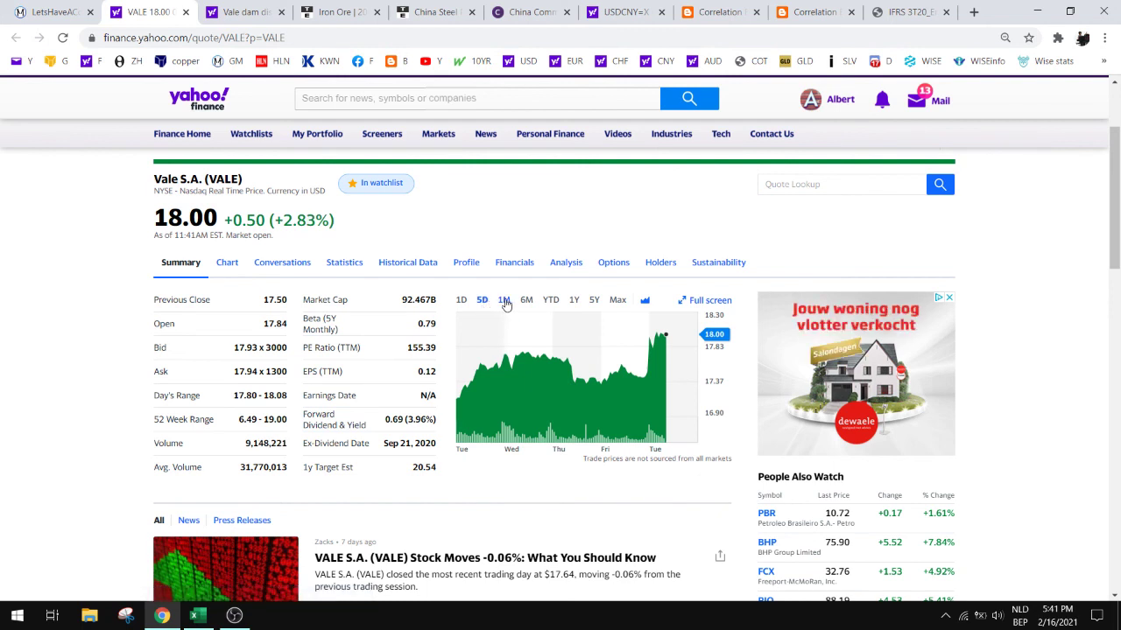
{"action": "left_click", "coordinate": [525, 301]}
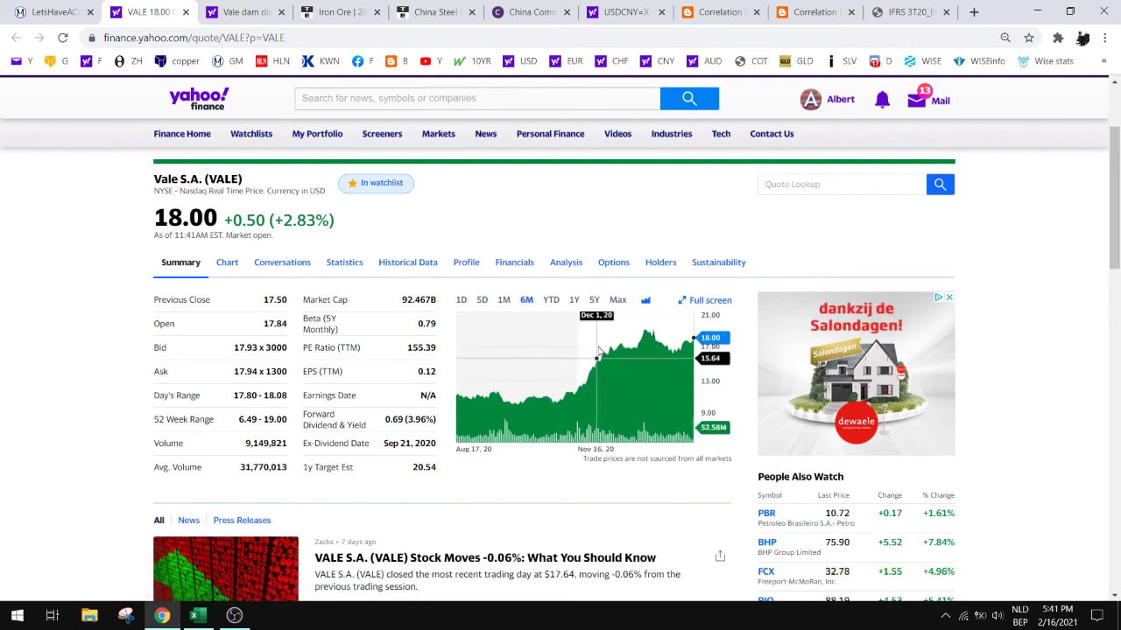